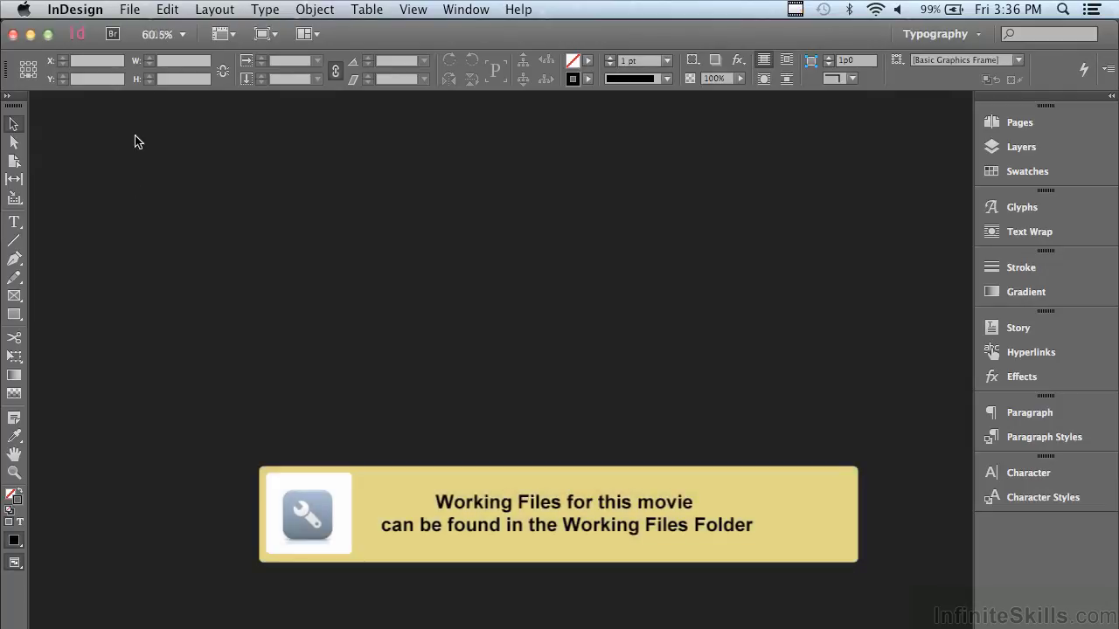
Open 'InDesign AI & PSD–Made for Each Other.indd' from The Advantages of AI & PSD folder.
left_click(132, 13)
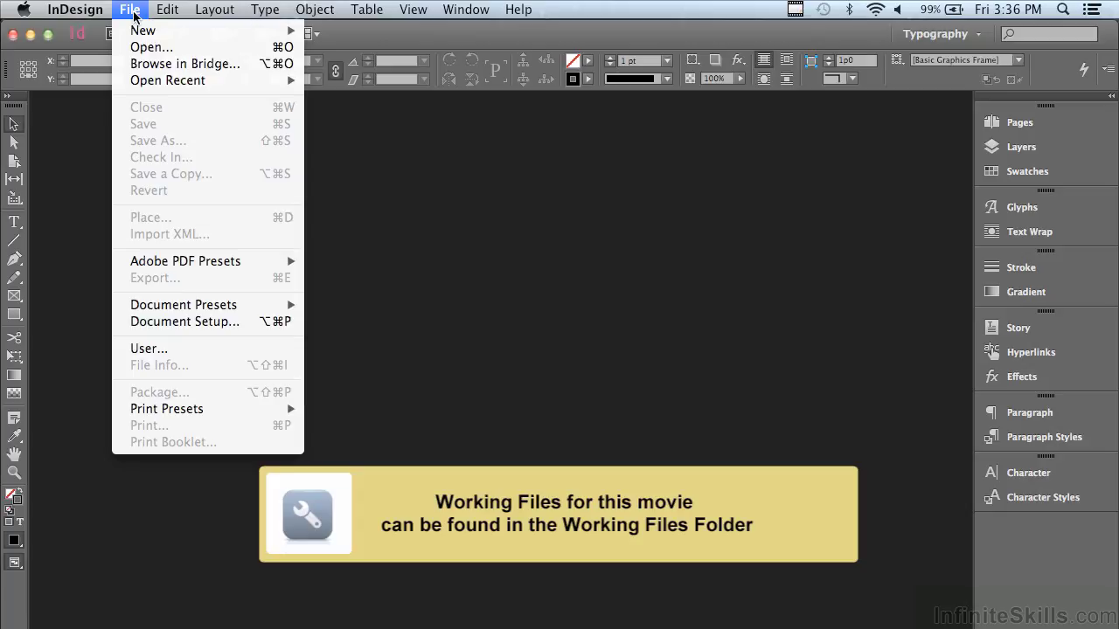
left_click(138, 50)
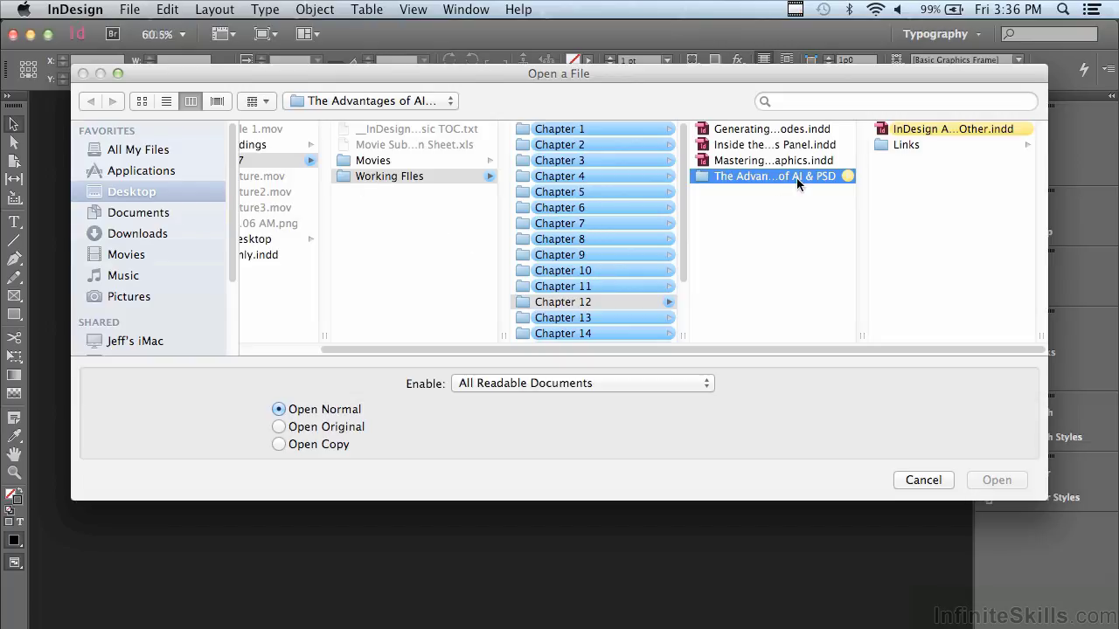
left_click_drag(862, 334, 909, 330)
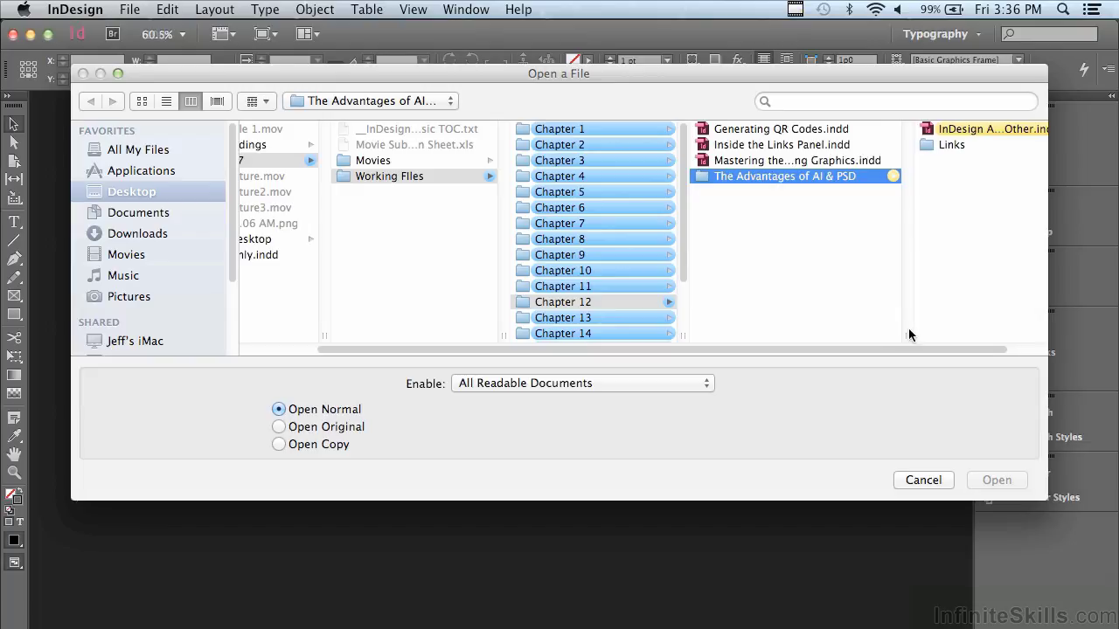
left_click(967, 128)
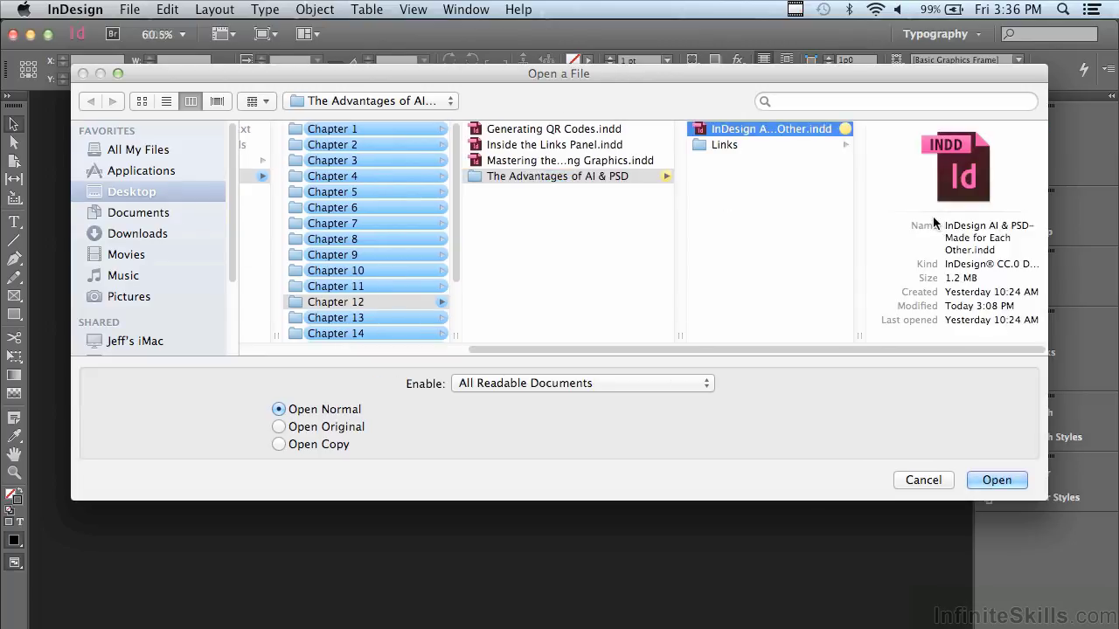
left_click(1000, 482)
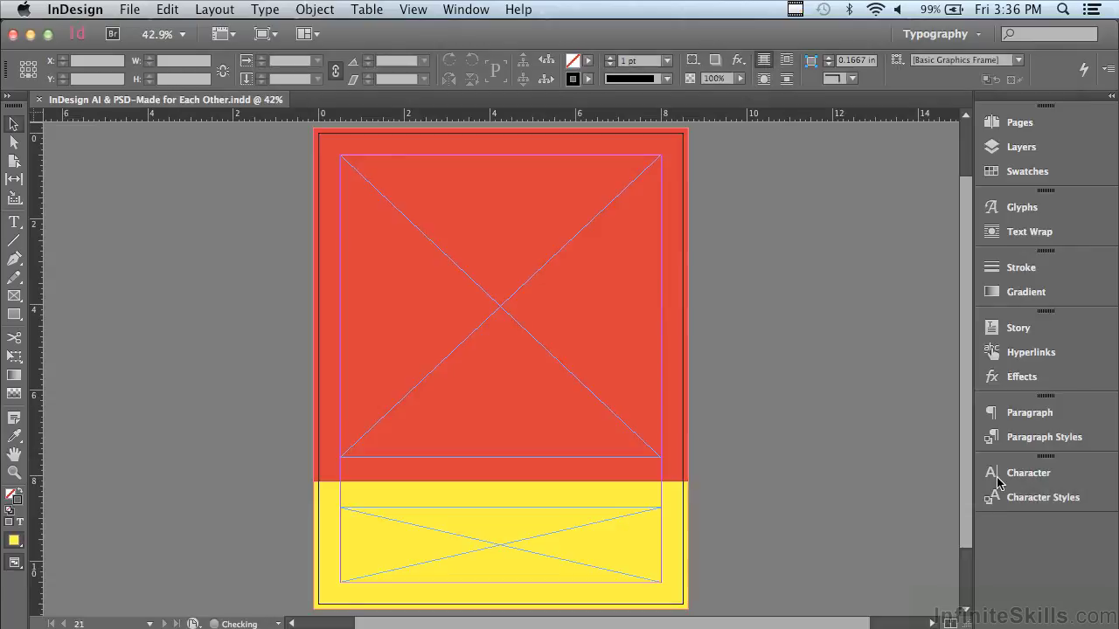
Zoom in on the large empty frame over the red upper part of the poster.
left_click(14, 472)
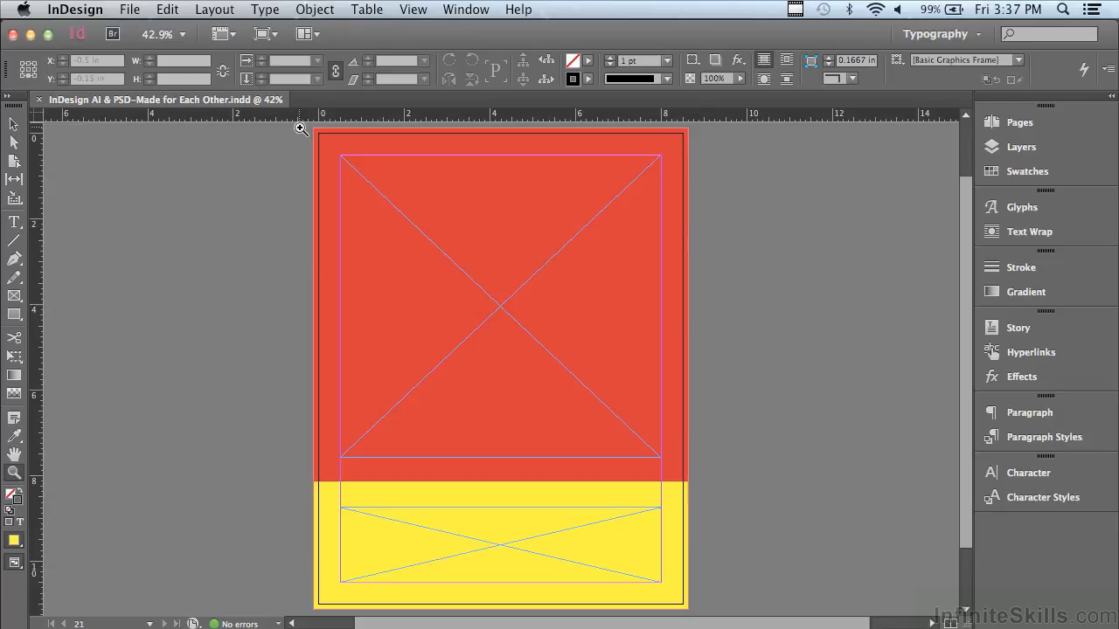
left_click_drag(300, 128, 689, 487)
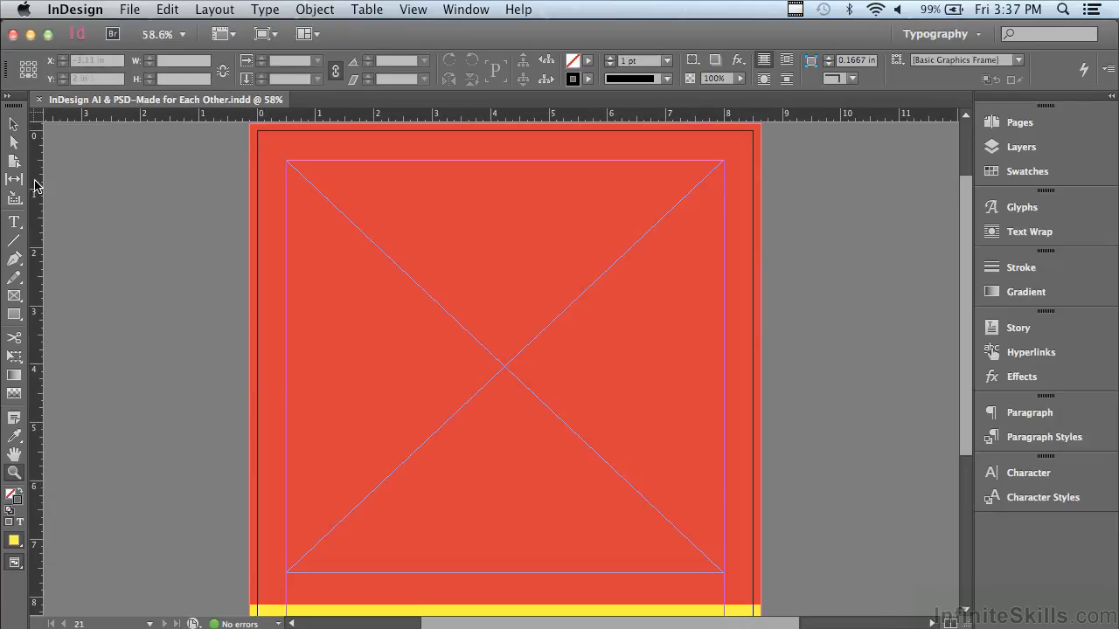
left_click(14, 123)
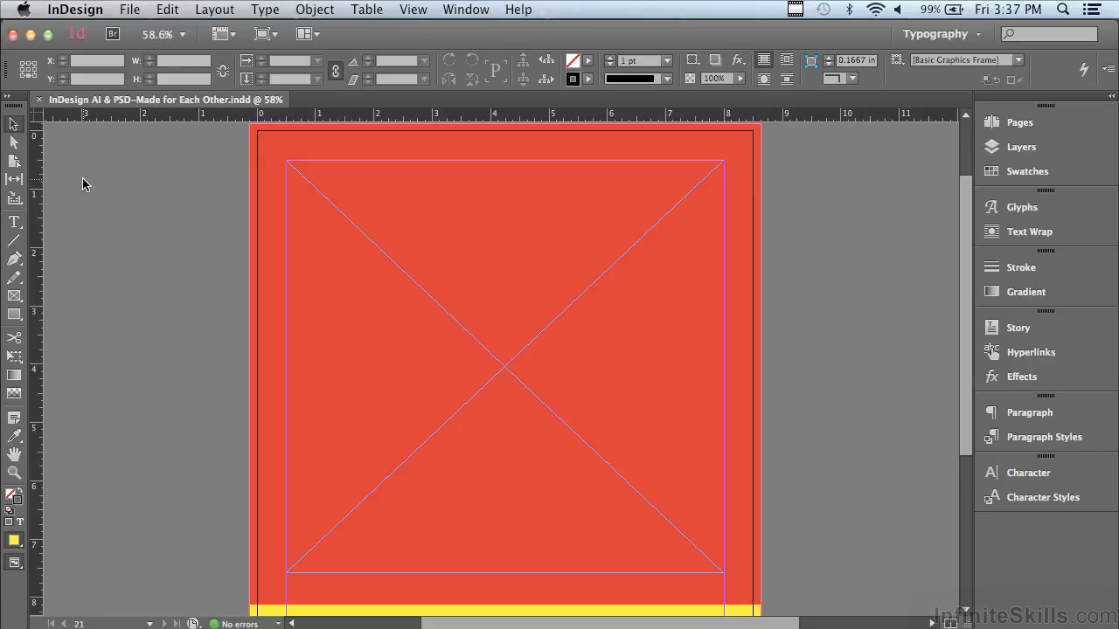
Choose _285_2716664-LAYERS.psd from The Advantages of AI & PSD > Links folder to place.
left_click(122, 9)
left_click(133, 218)
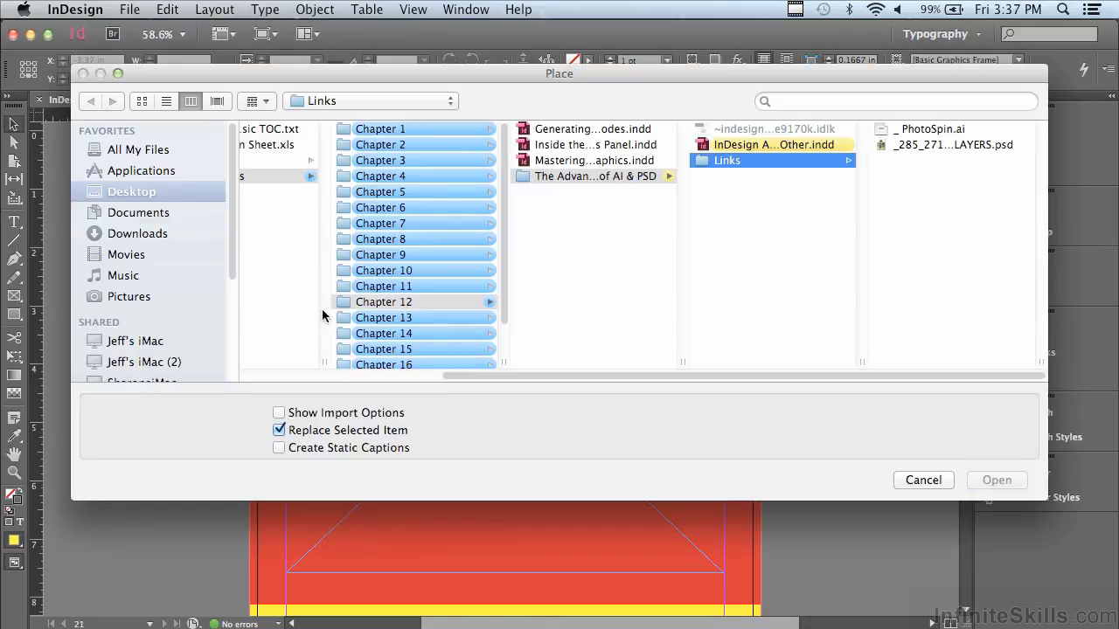
left_click_drag(454, 378, 363, 378)
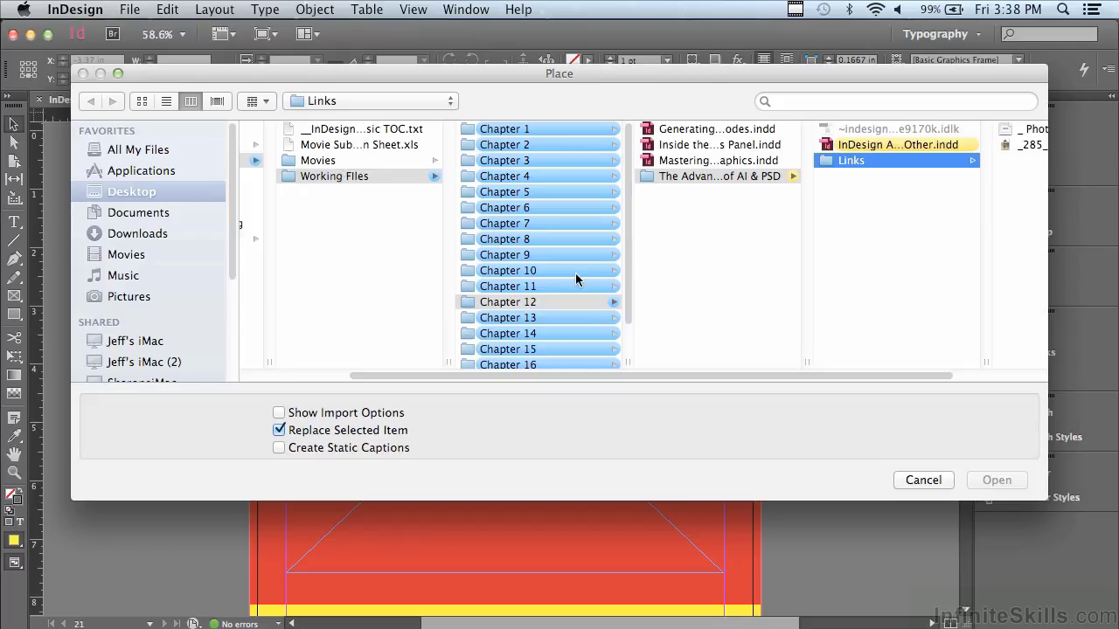
left_click(726, 179)
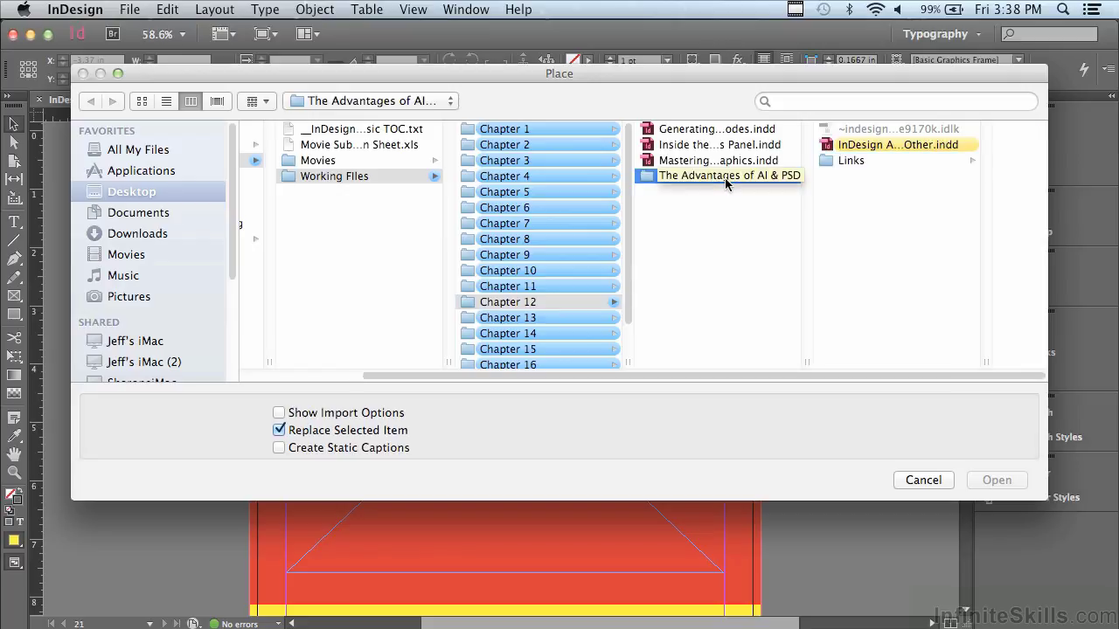
left_click(853, 161)
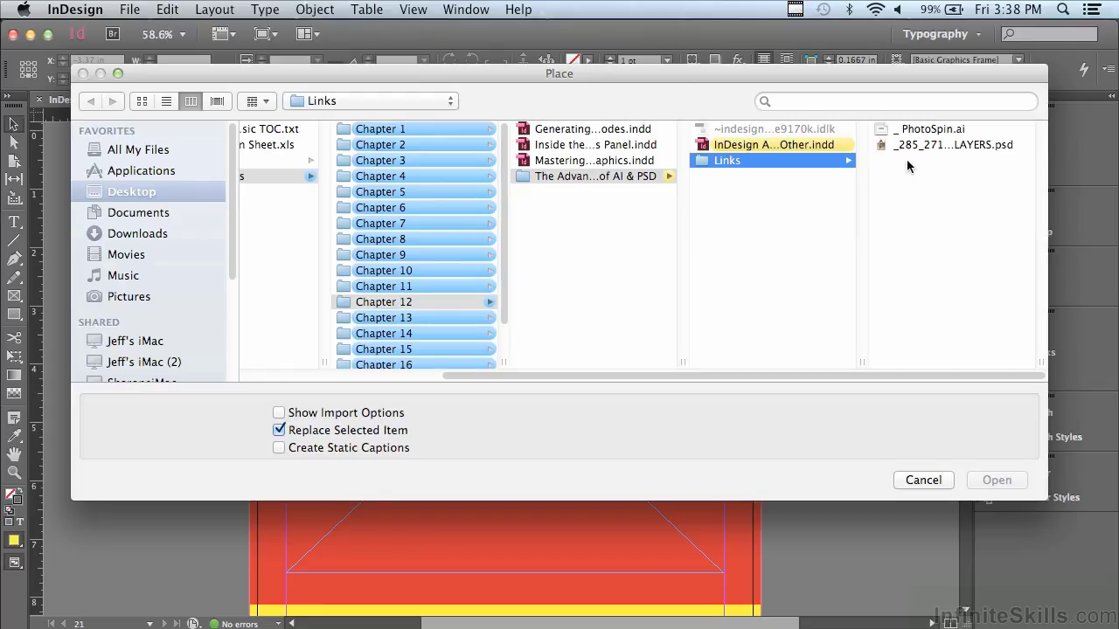
left_click(938, 144)
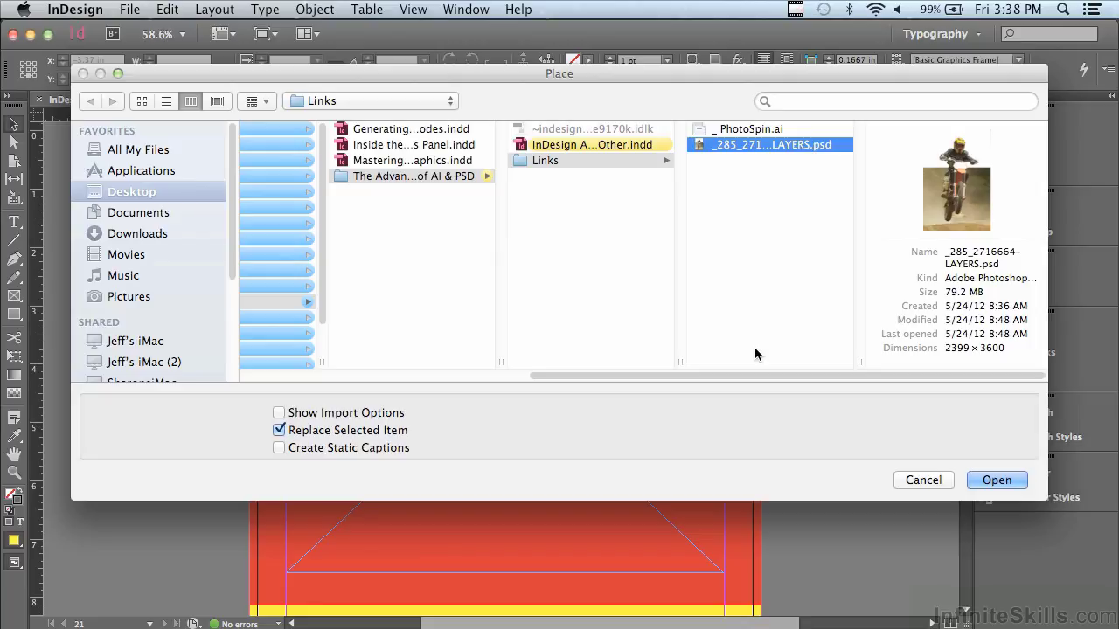
left_click(984, 482, "shift")
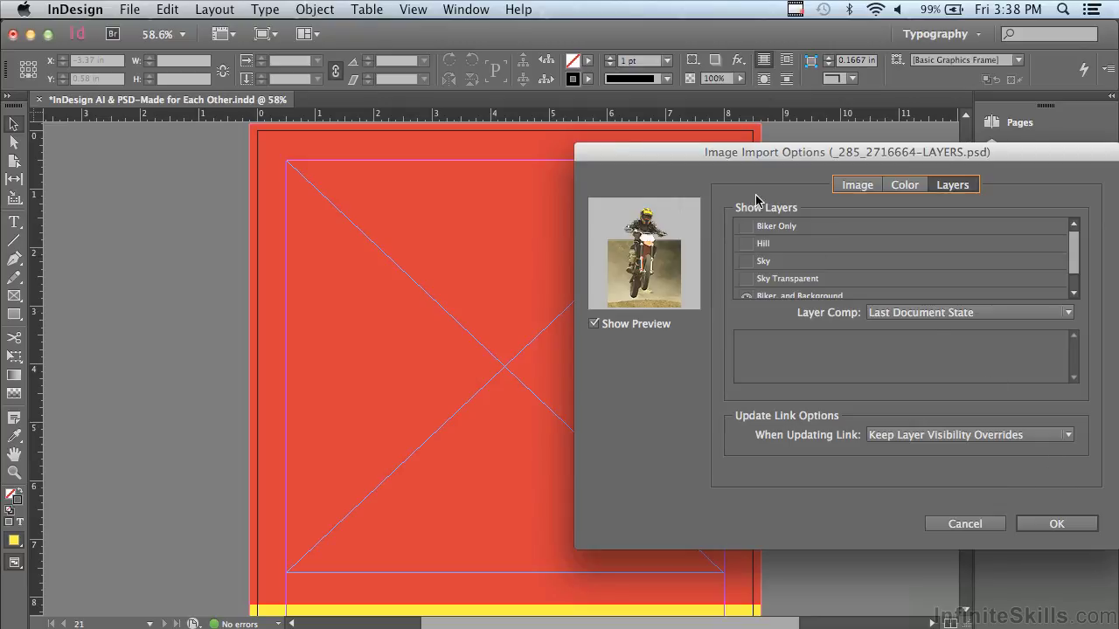
Review the PSD's Image and Color options, then hide its 'Biker, and Background' layer.
left_click(861, 186)
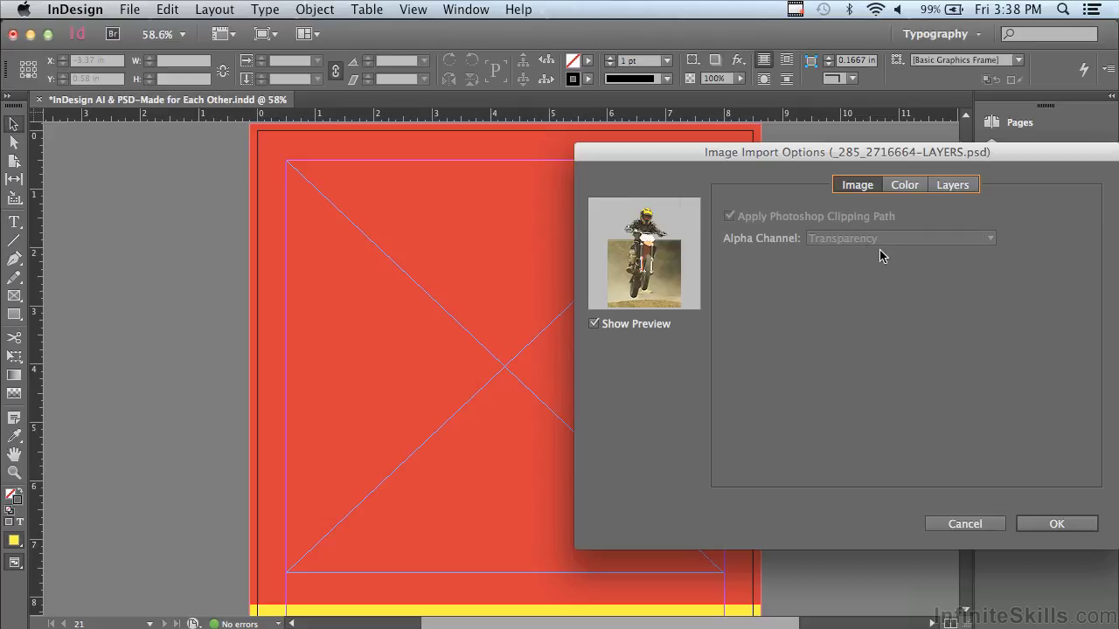
left_click(905, 187)
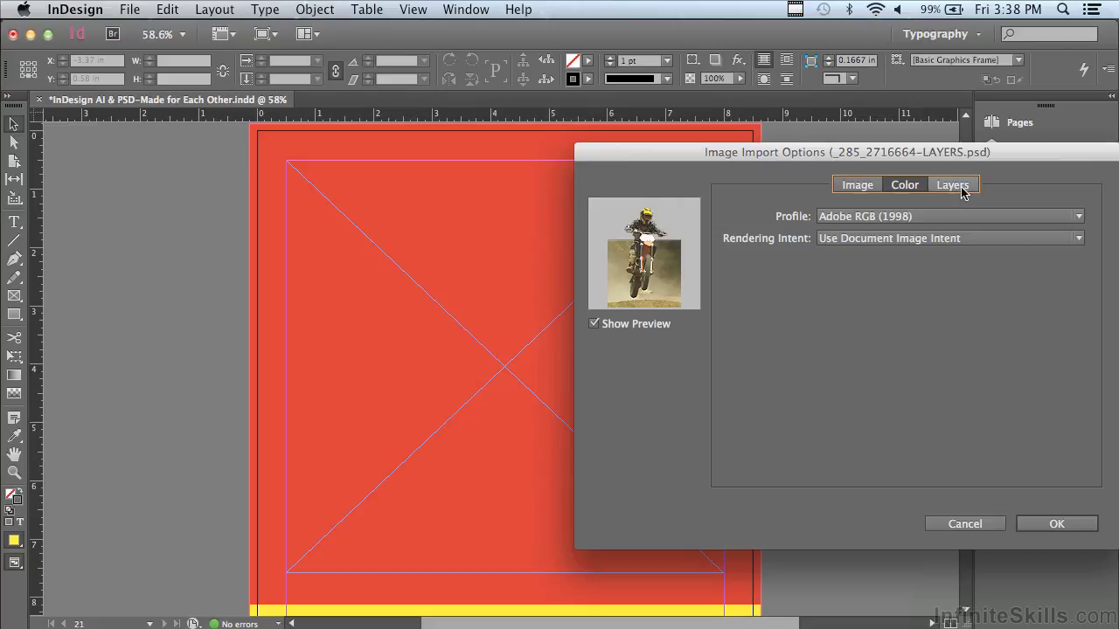
left_click(953, 186)
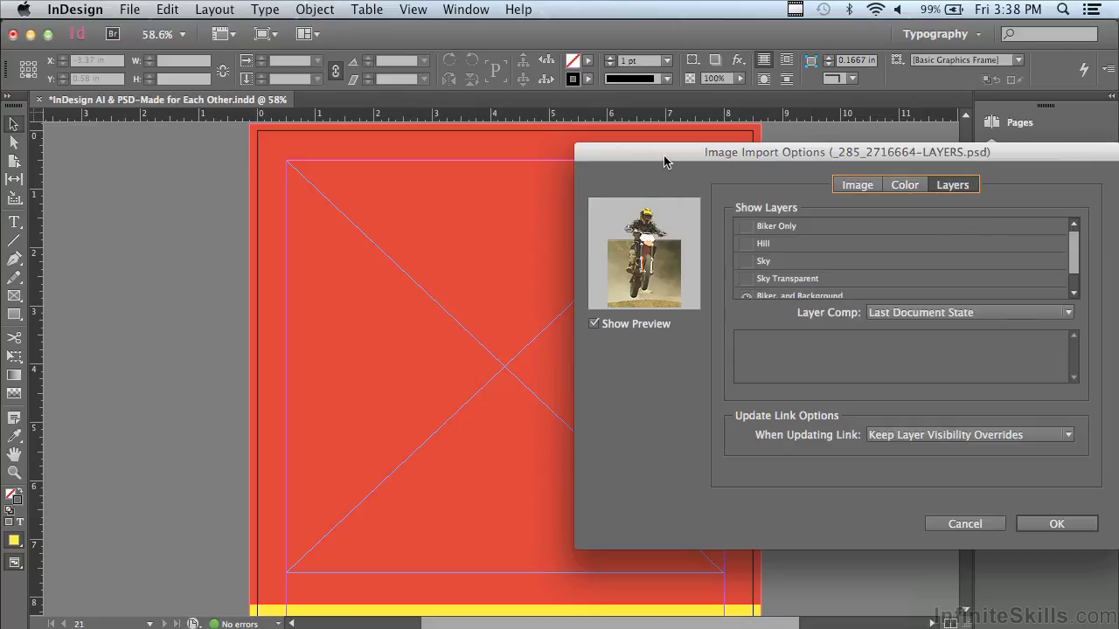
left_click_drag(1075, 251, 1075, 277)
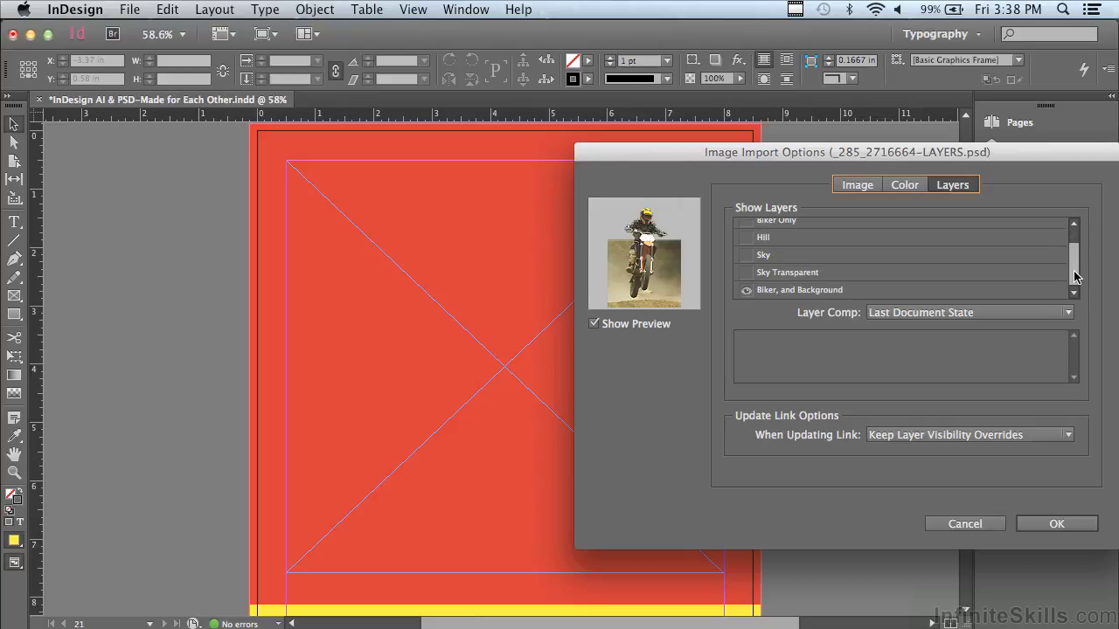
left_click(746, 292)
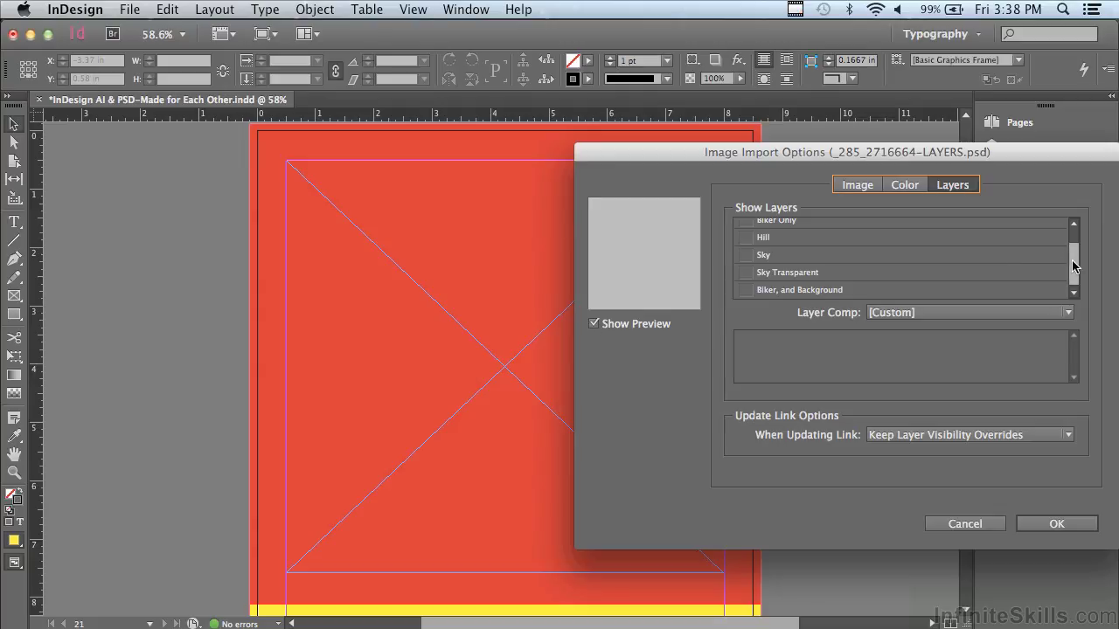
Show the Hill and Sky Transparent layers, rather than Sky, behind the biker.
left_click_drag(1074, 267, 1074, 225)
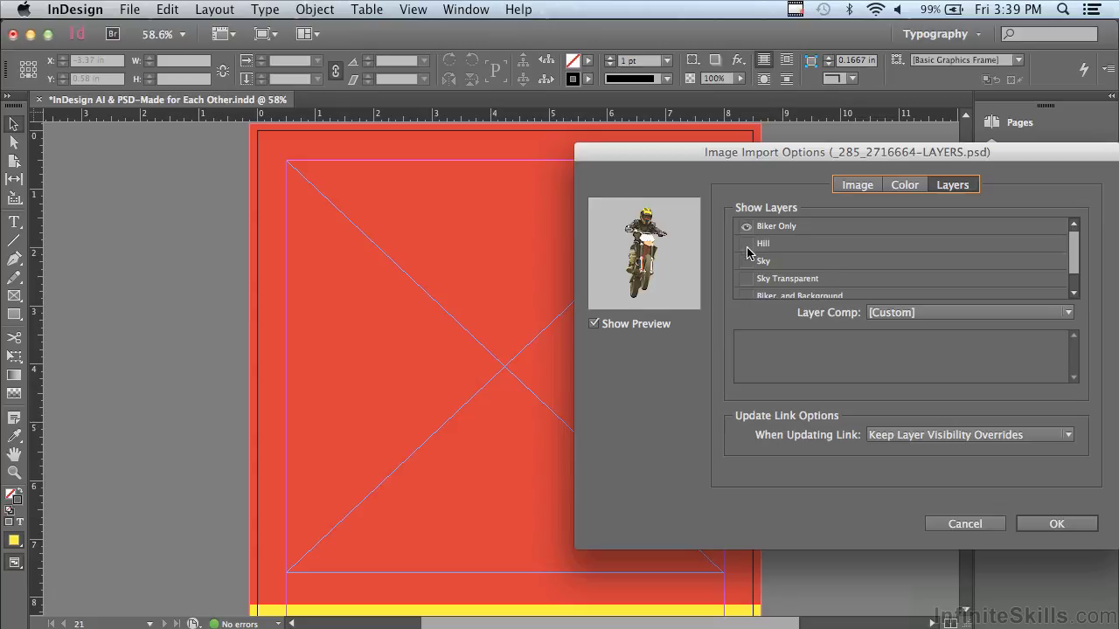
left_click(745, 248)
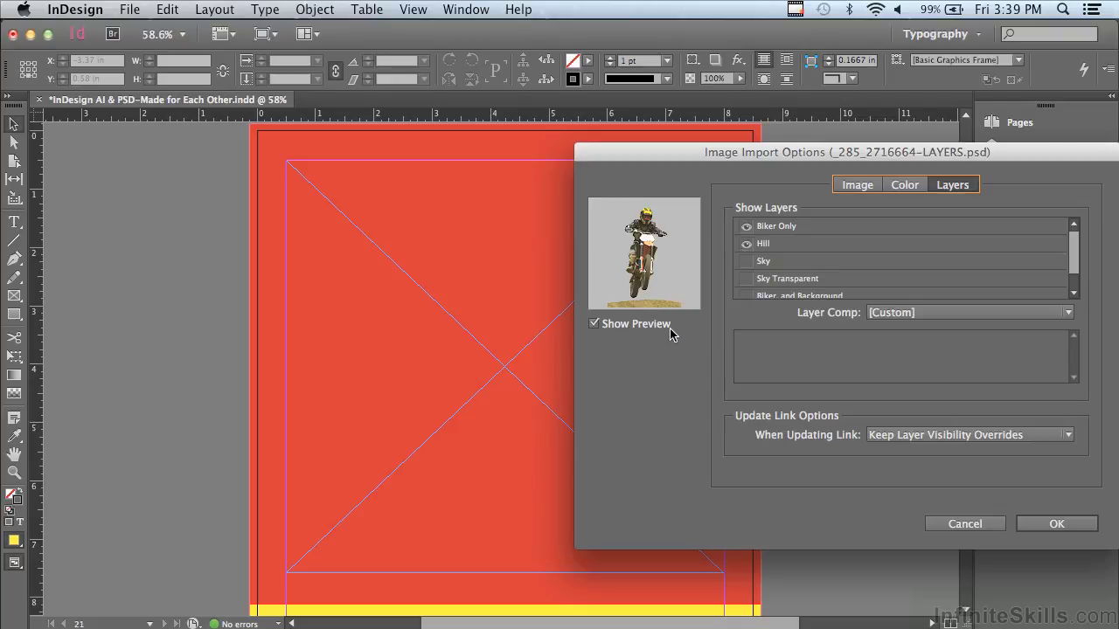
left_click(746, 261)
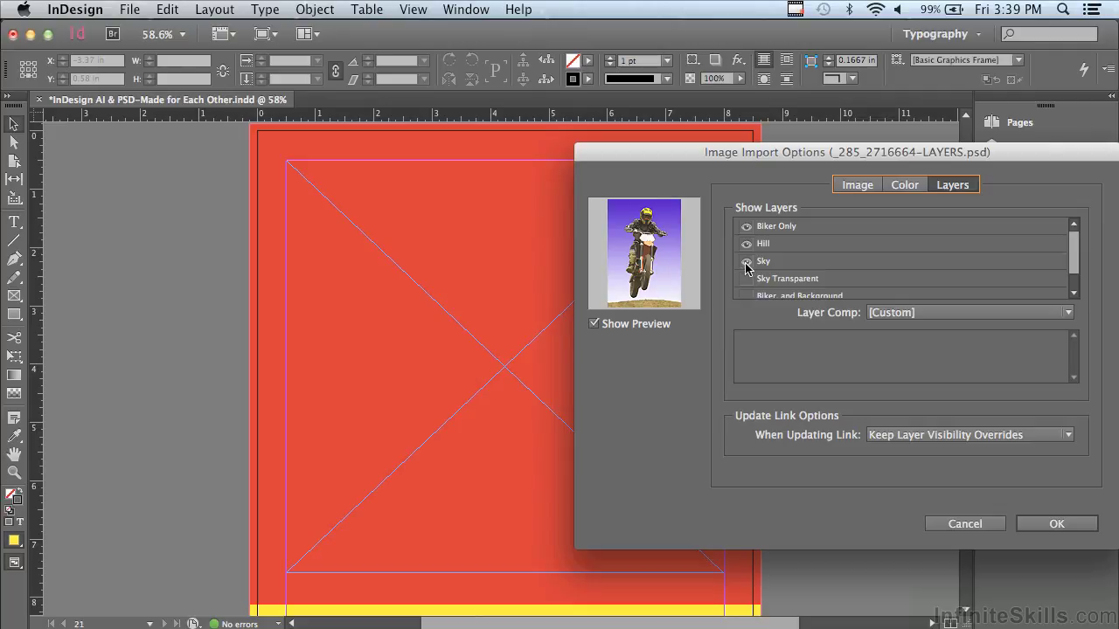
left_click(746, 262)
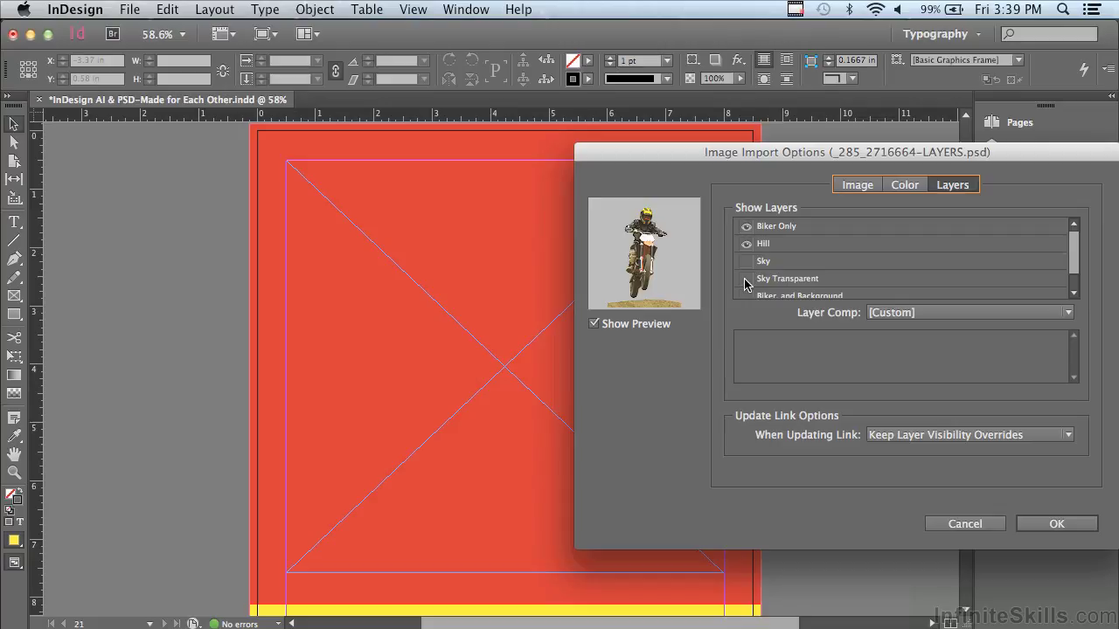
left_click(745, 280)
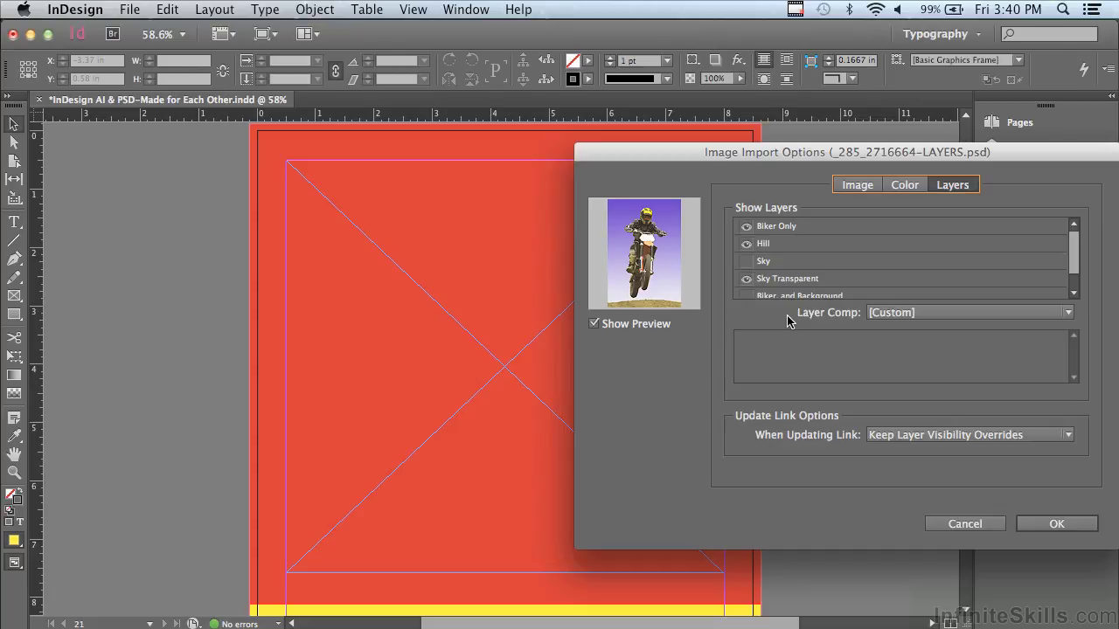
Try several layer comps, settle on 'Biker, Transparent Sky, & Hill', and accept the import.
left_click(898, 314)
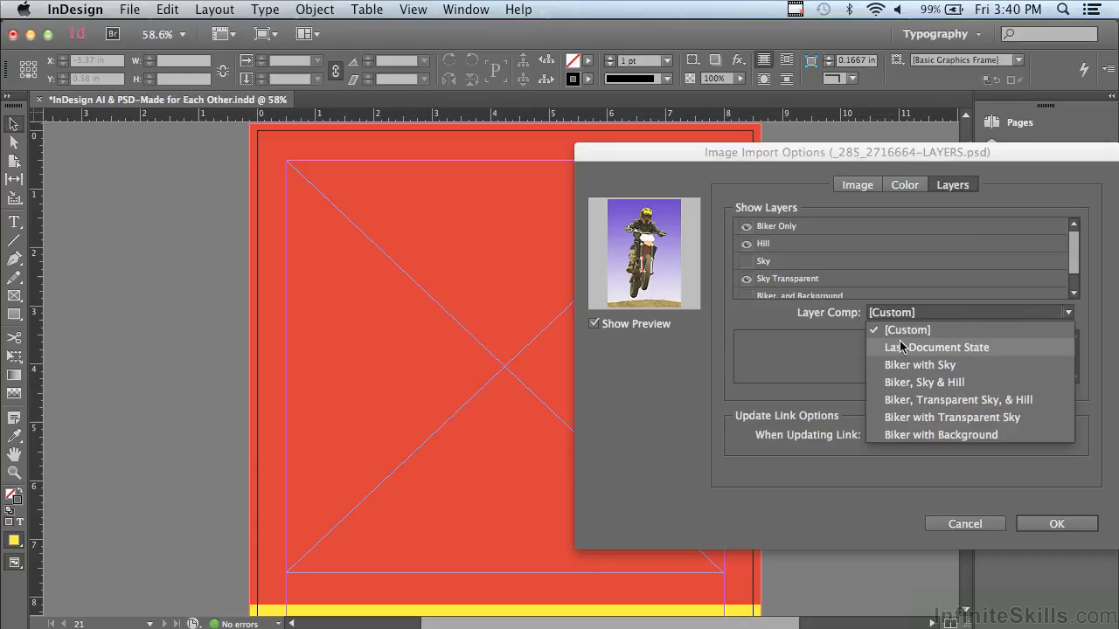
left_click(900, 368)
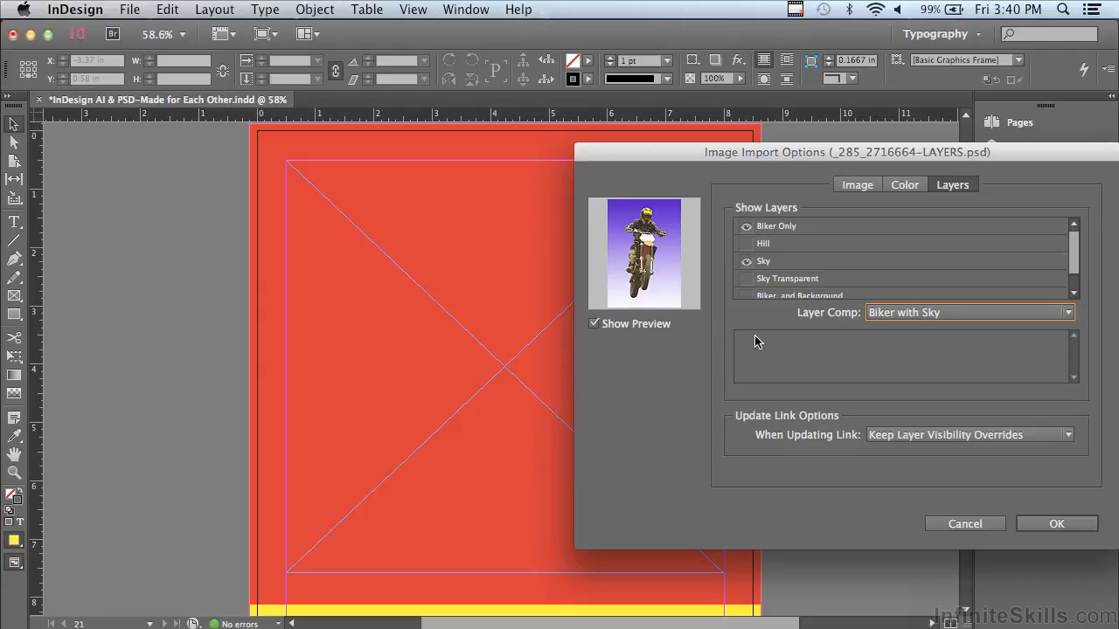
left_click(892, 315)
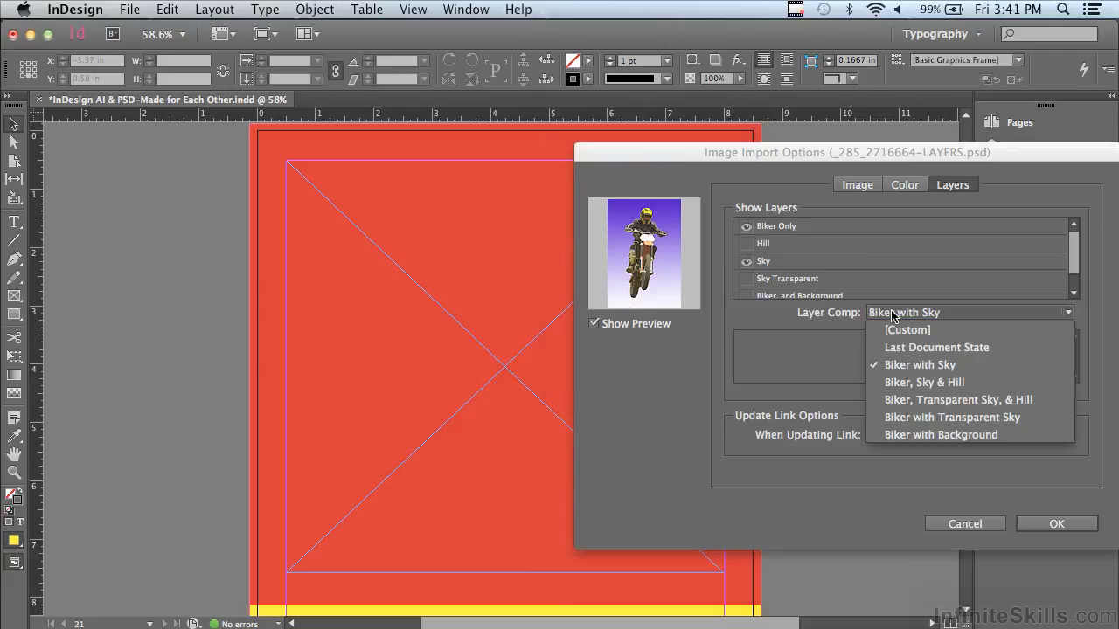
left_click(901, 390)
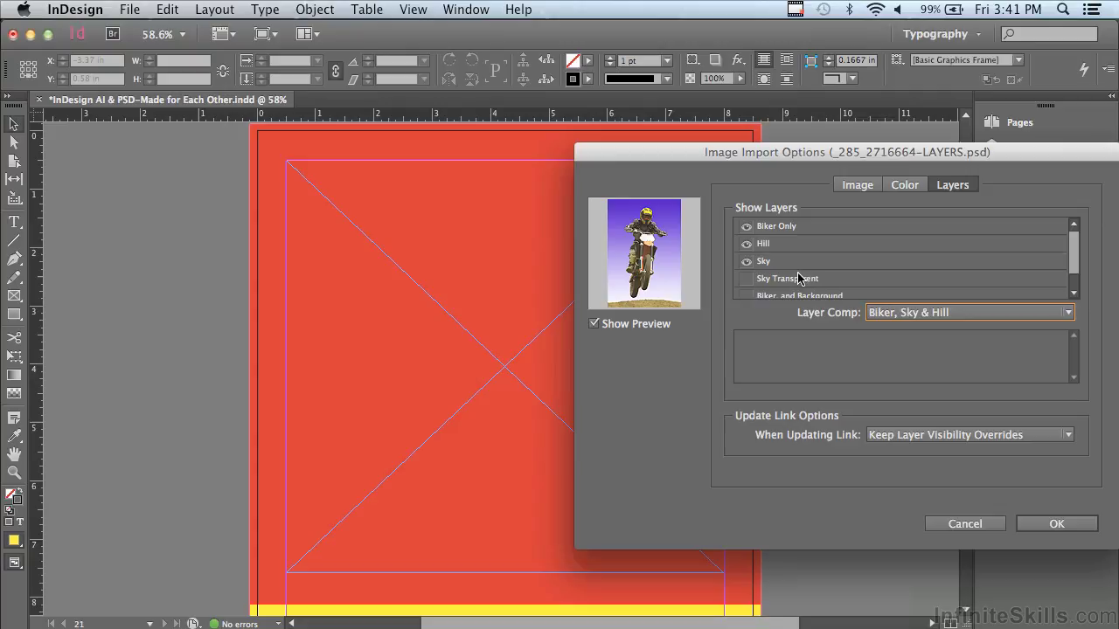
left_click(896, 314)
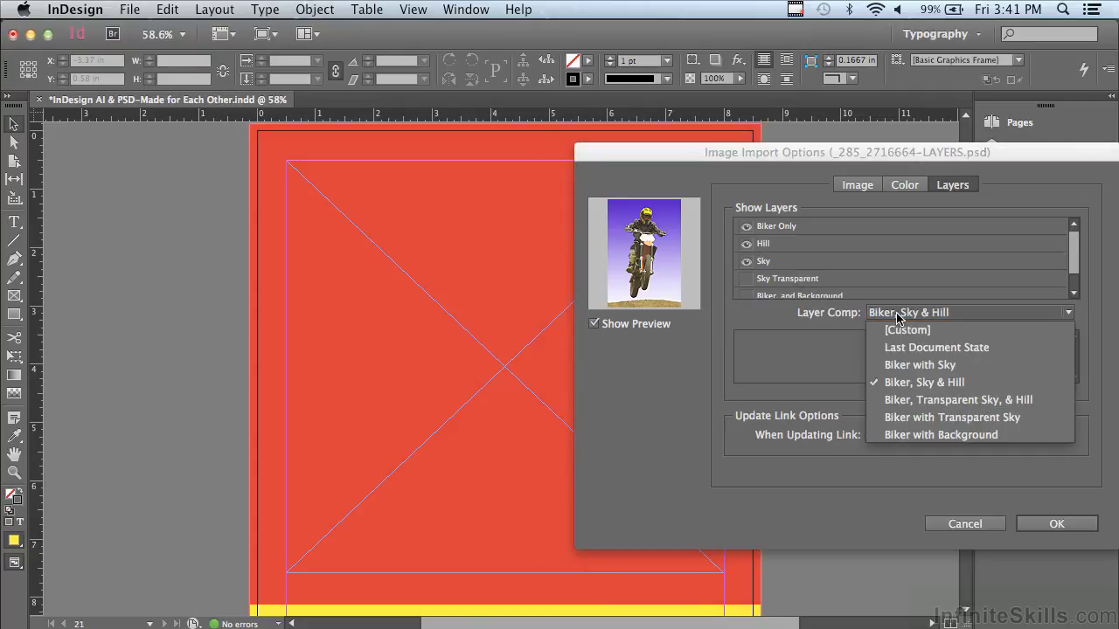
left_click(916, 404)
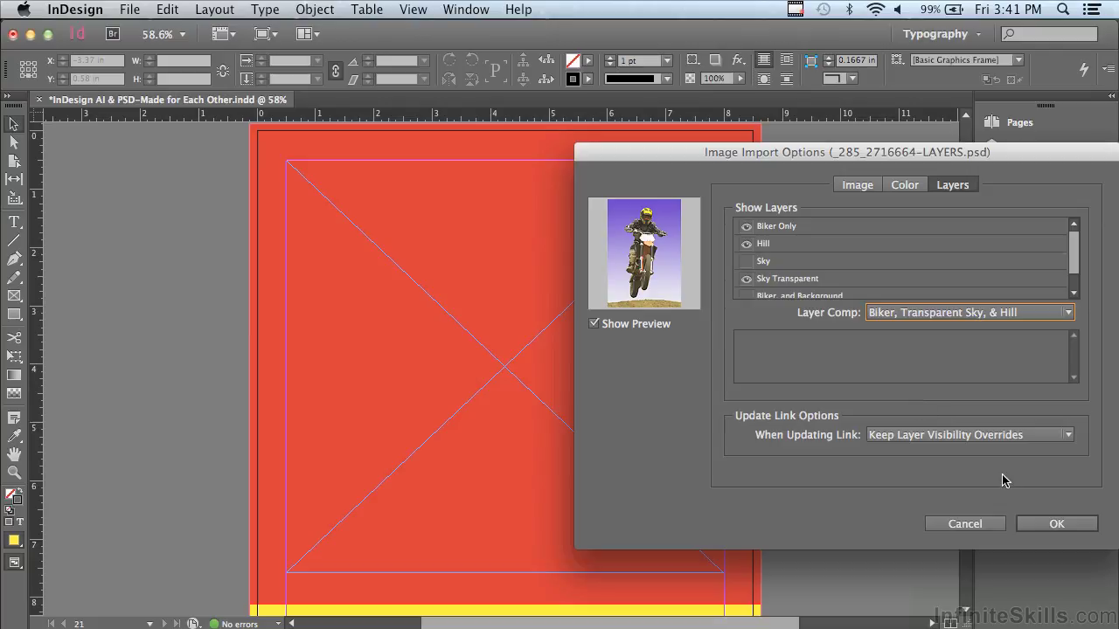
left_click(1036, 523)
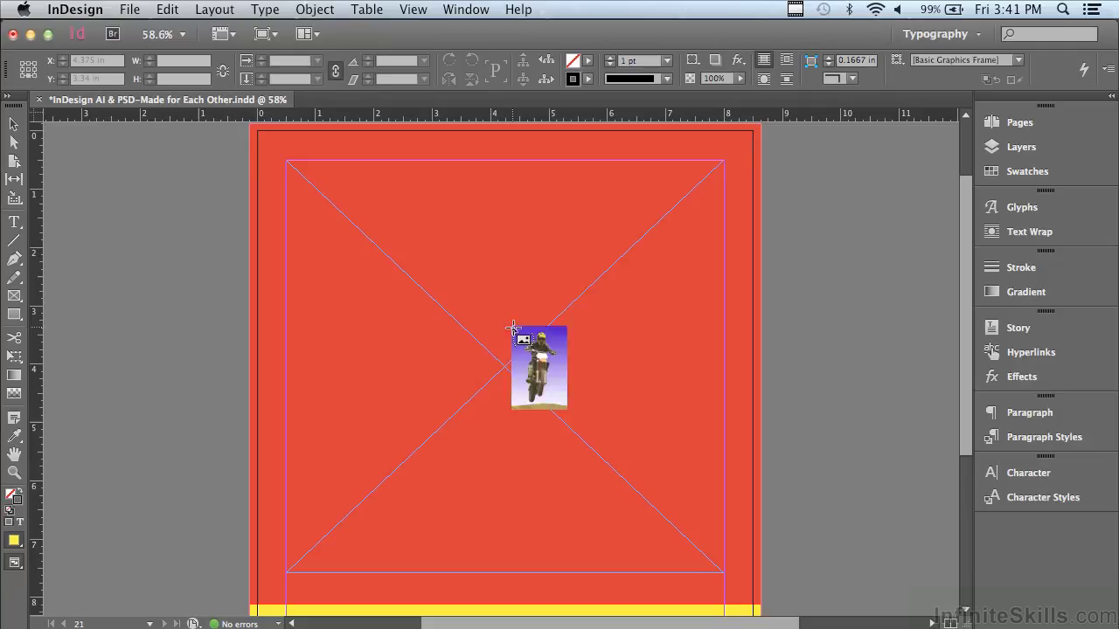
Place the biker photo in the large upper frame and select the empty yellow-band frame.
left_click(514, 330)
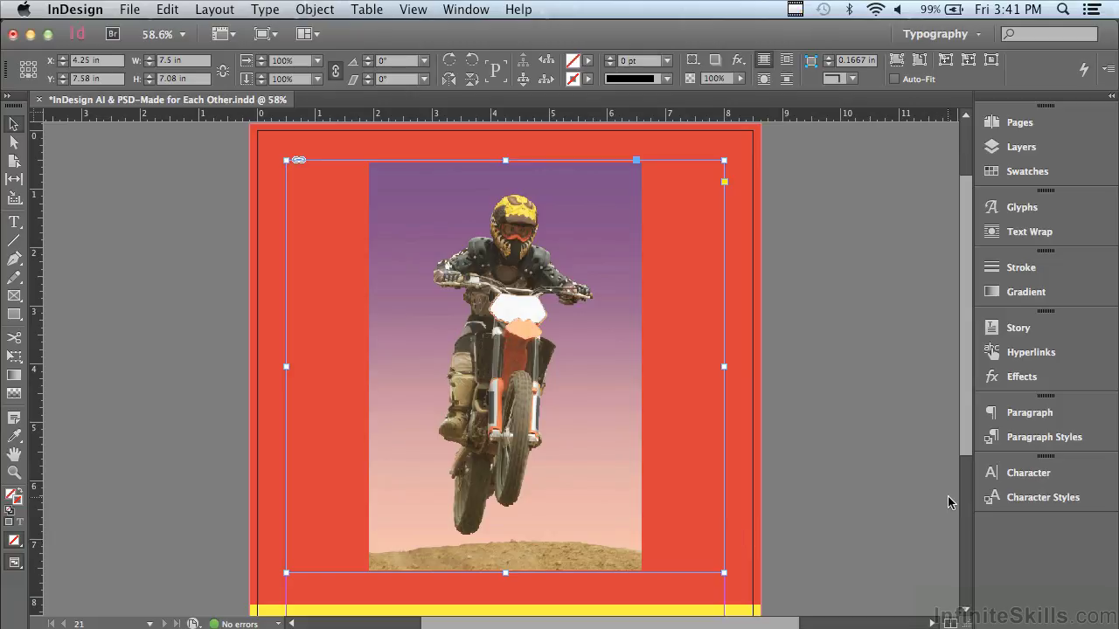
left_click_drag(968, 437, 956, 552)
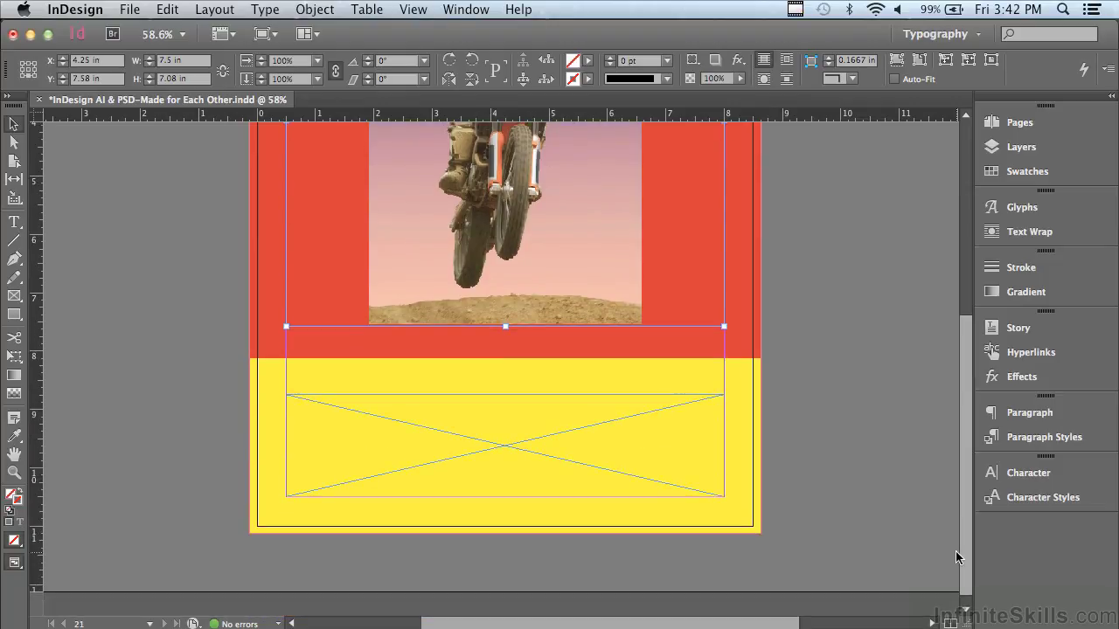
left_click(465, 454)
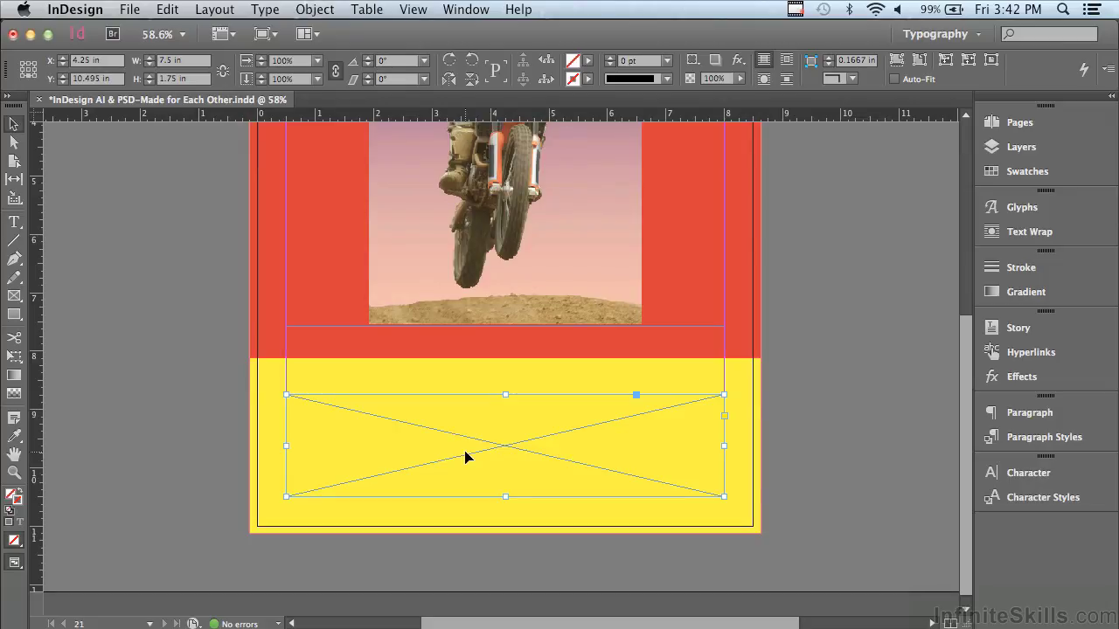
left_click(124, 11)
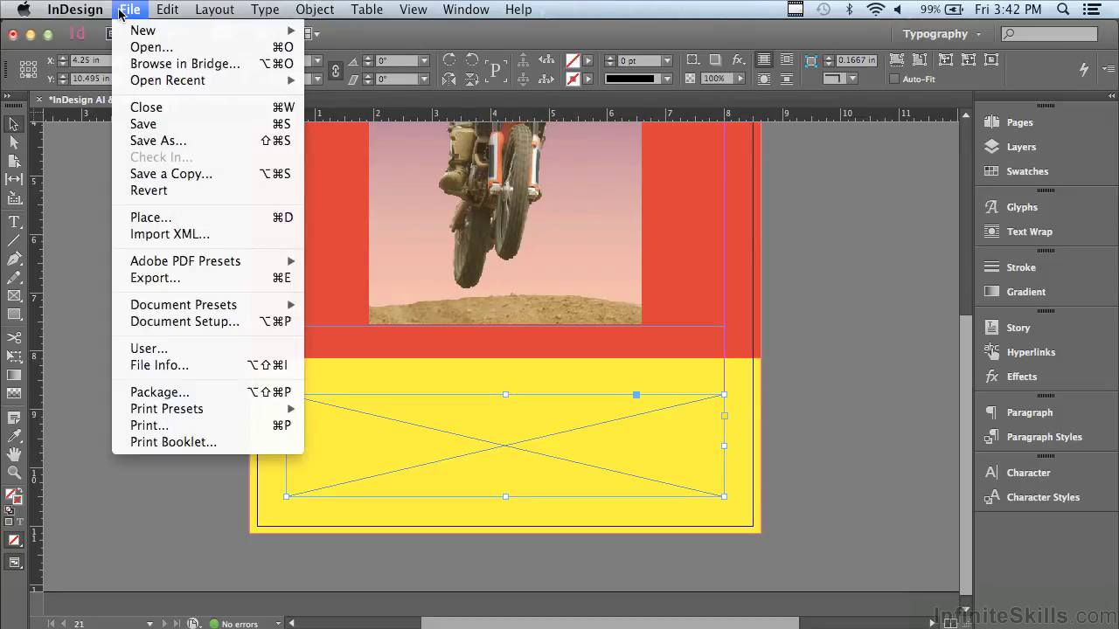
Choose _ PhotoSpin.ai from the Links folder to place into the selected frame.
left_click(127, 217)
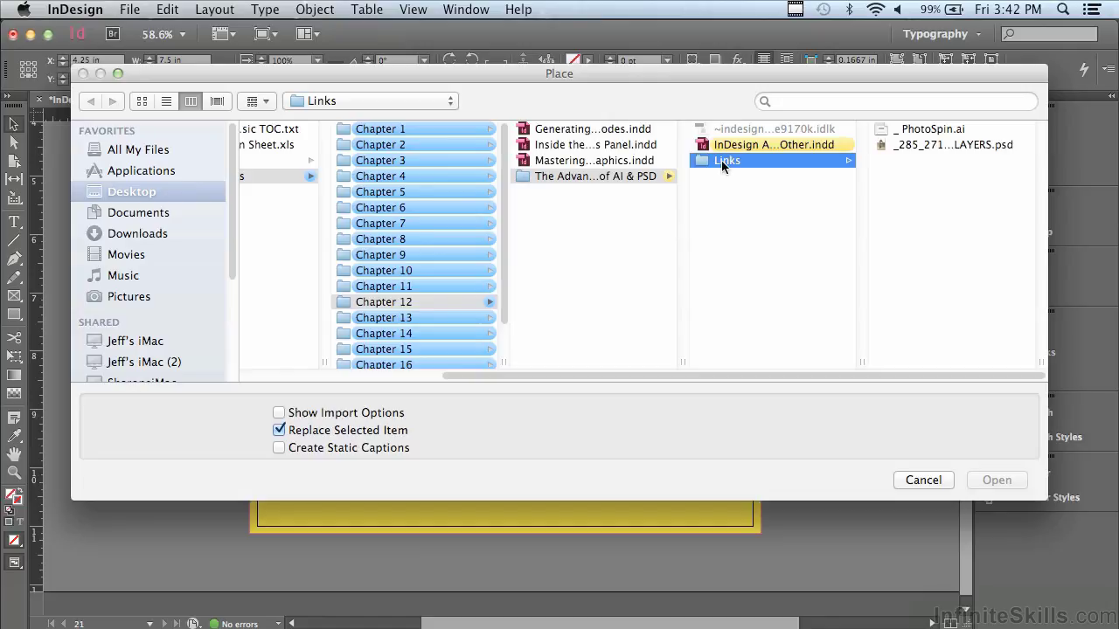
left_click(920, 132)
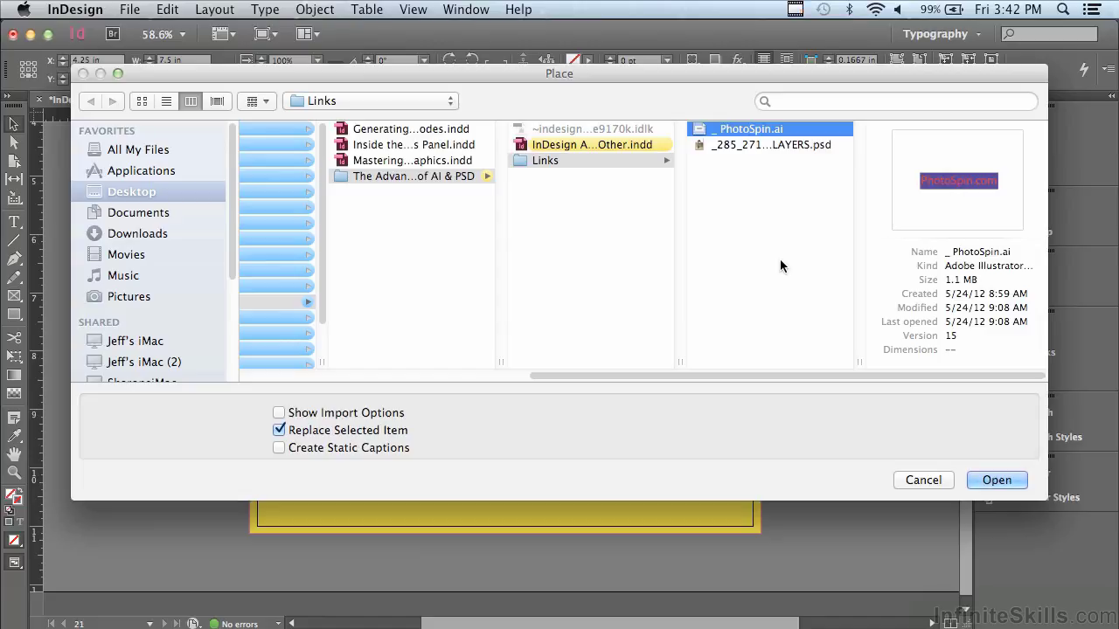
left_click(997, 481)
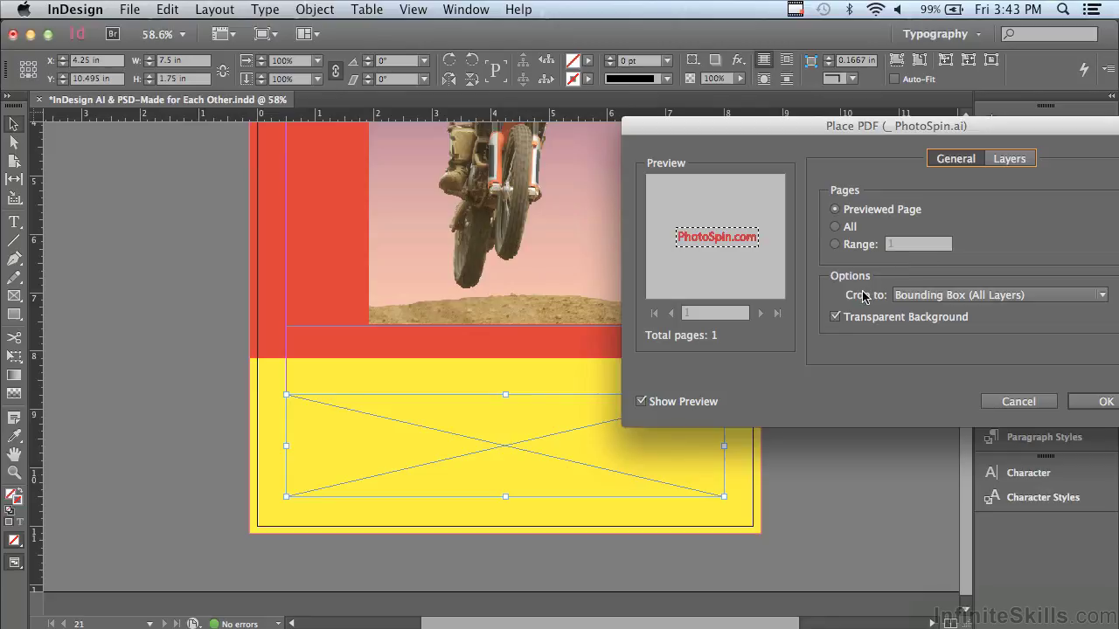
Confirm the Crop to setting stays at Bounding Box (All Layers).
left_click(937, 298)
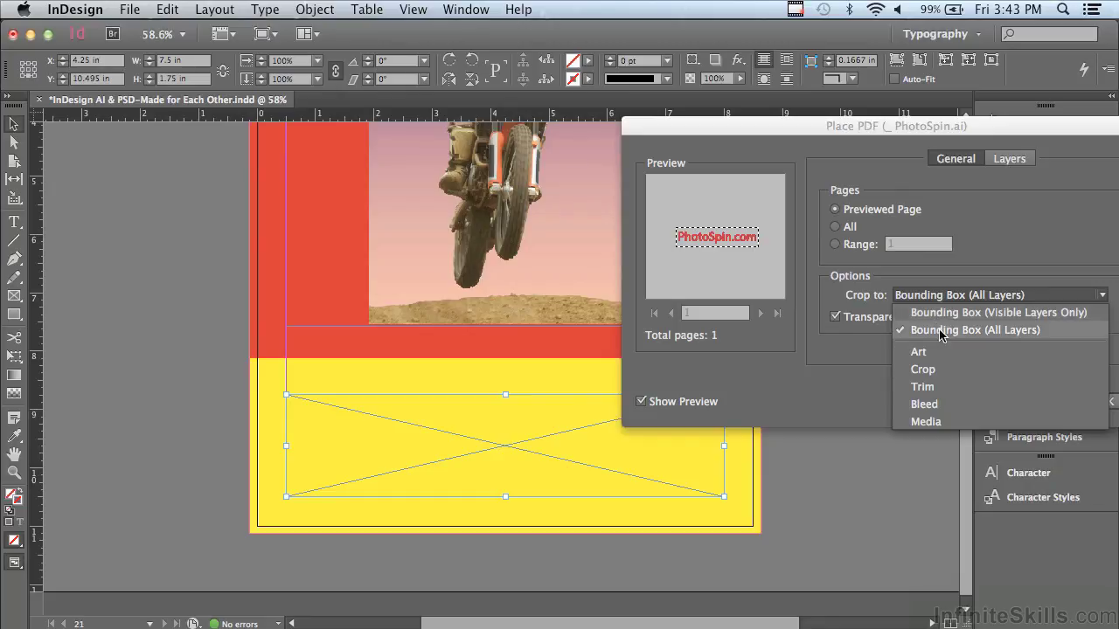
left_click(941, 336)
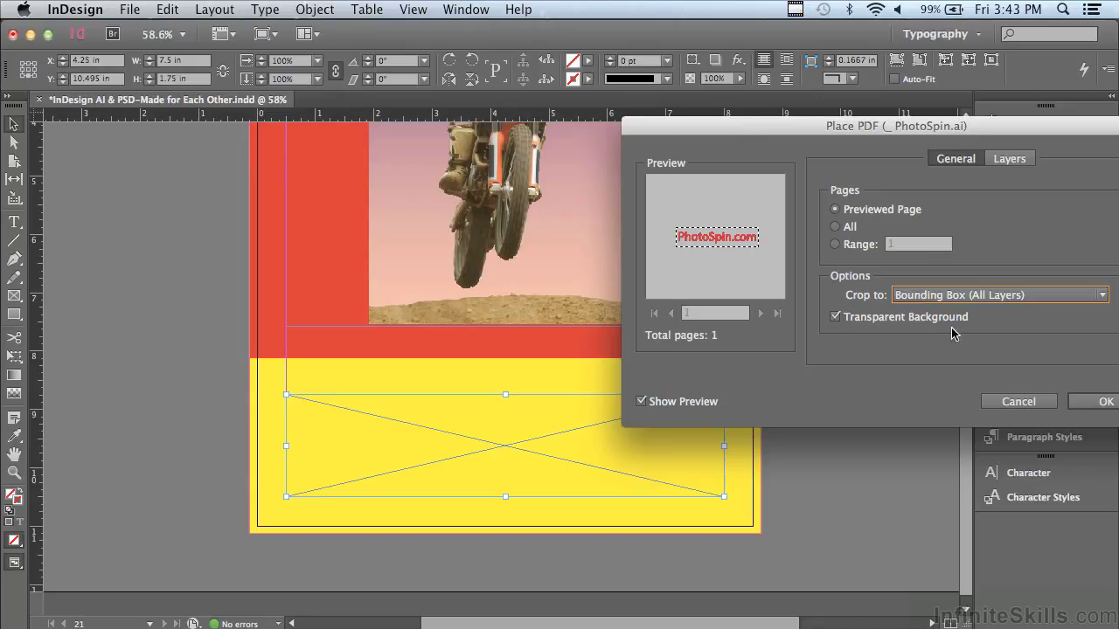
left_click(936, 296)
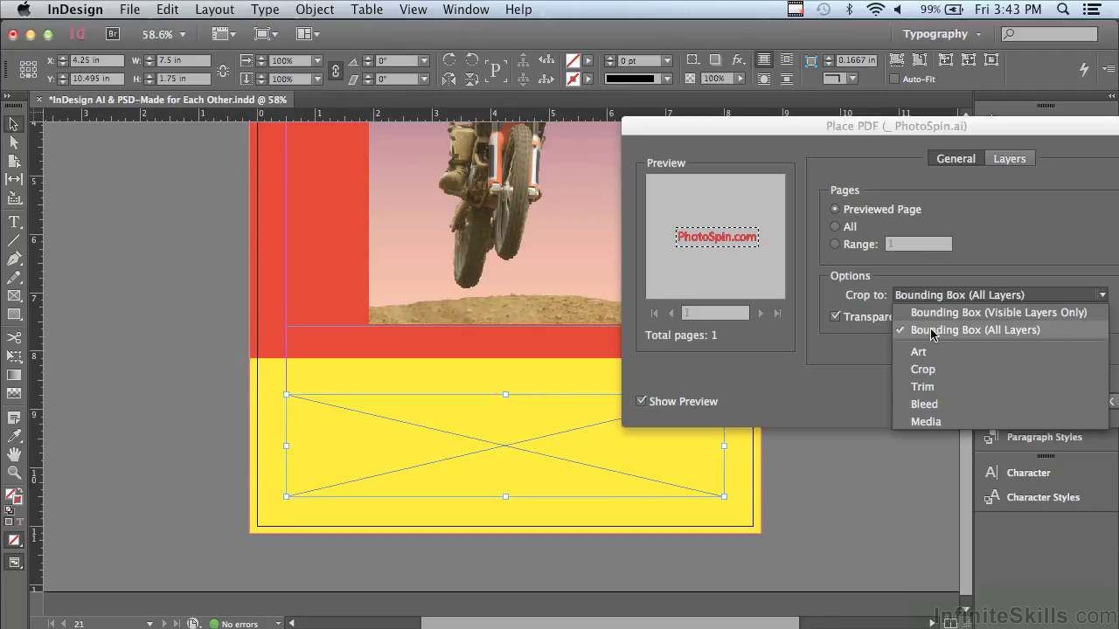
left_click(931, 332)
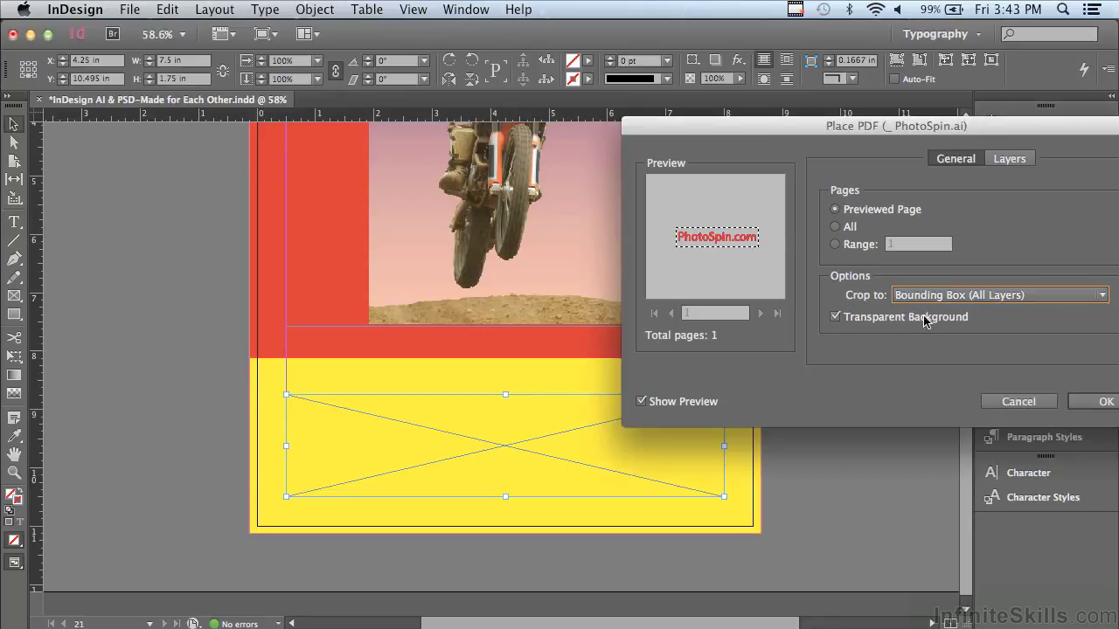
Preview Art, Crop, Trim, Bleed and Media crops, then return to Bounding Box (All Layers).
left_click(926, 298)
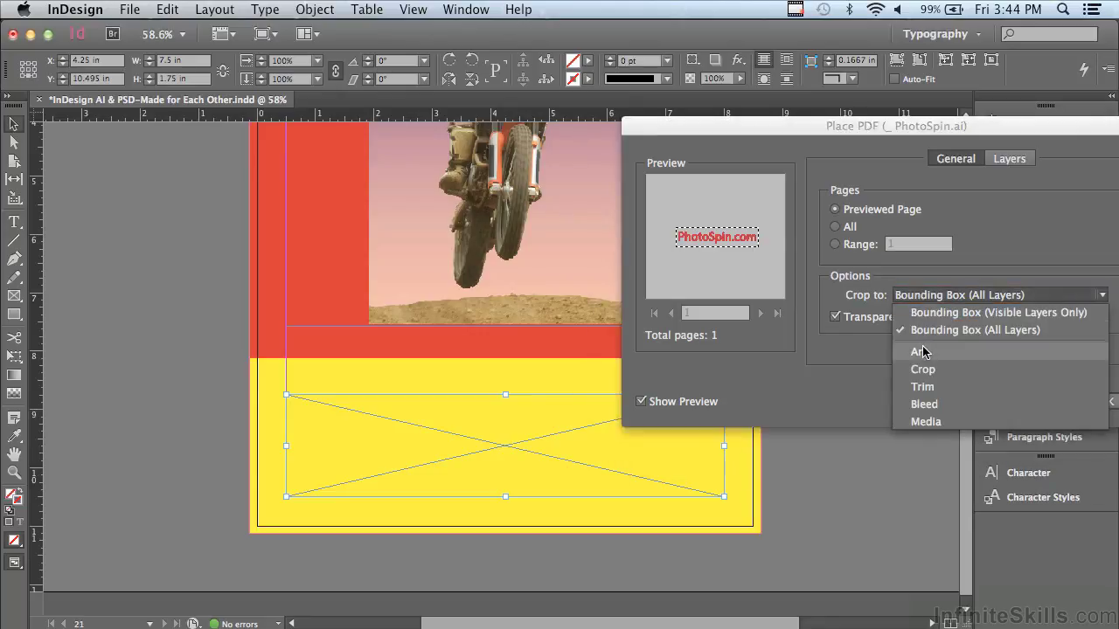
left_click(923, 351)
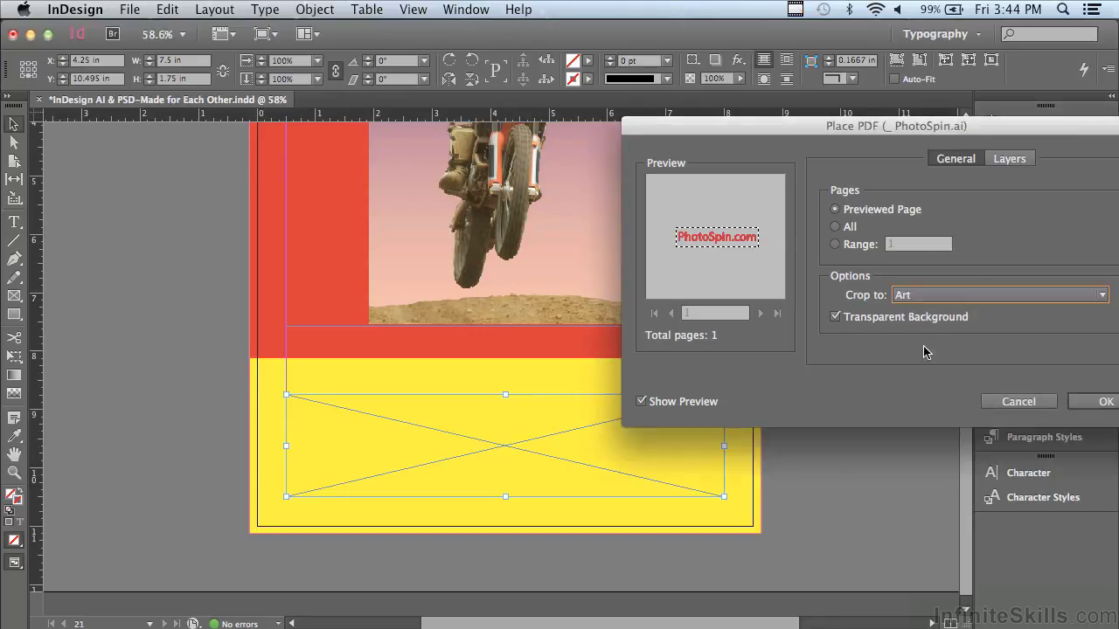
left_click(932, 298)
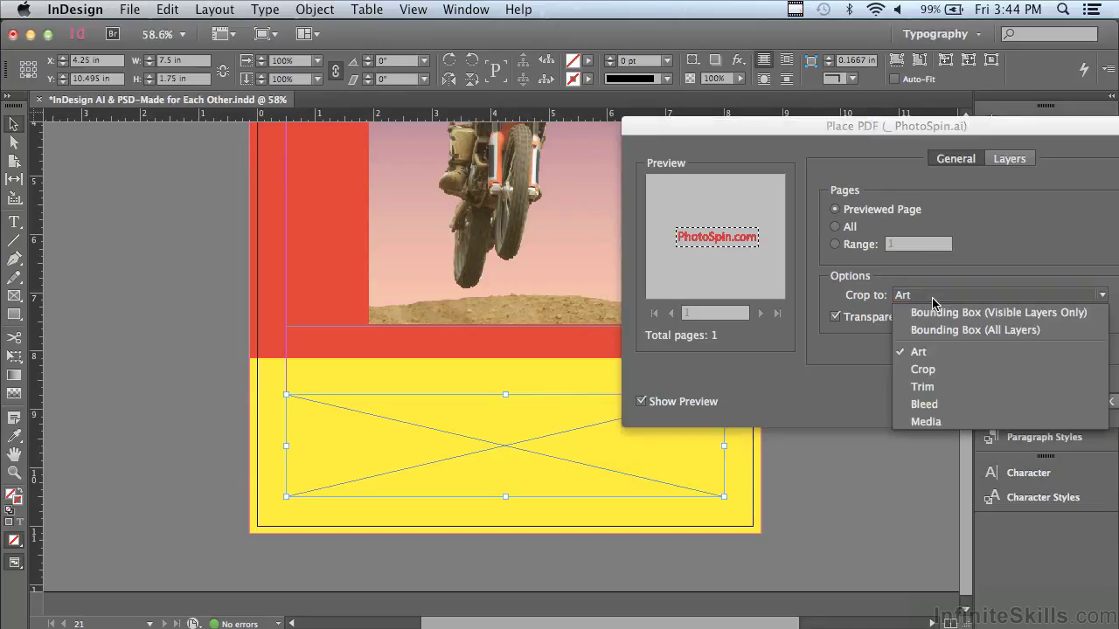
left_click(931, 371)
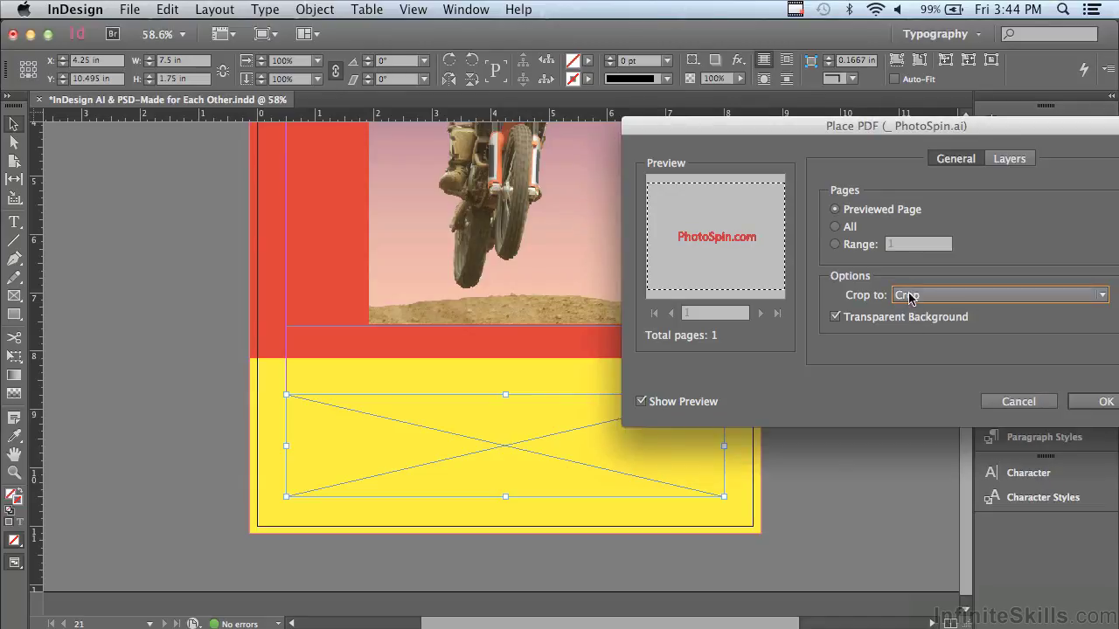
left_click(911, 297)
left_click(922, 386)
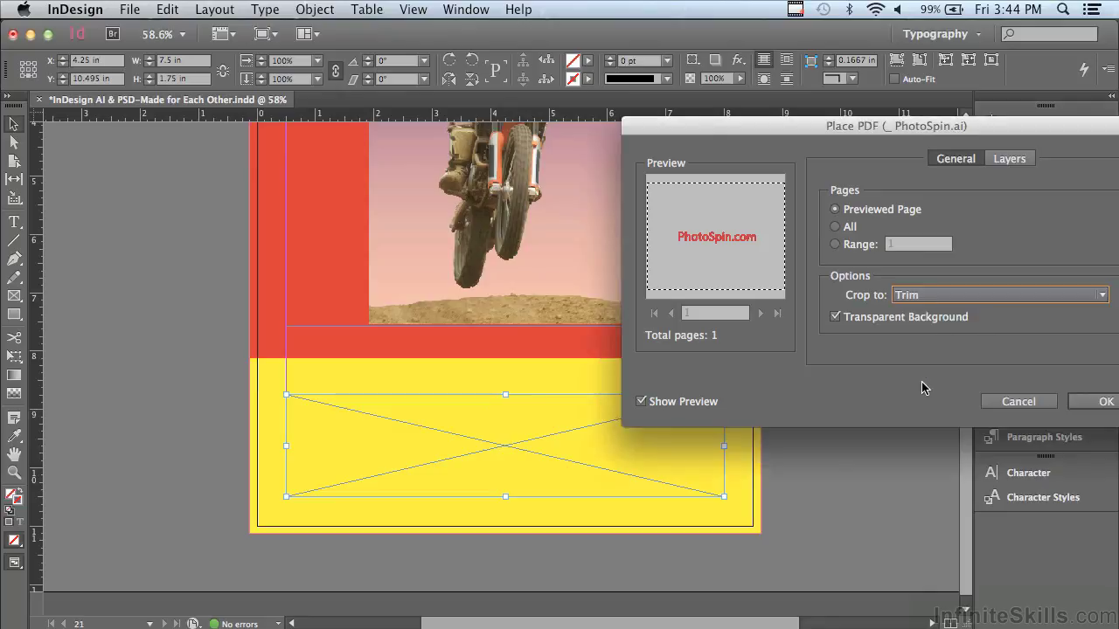
left_click(909, 300)
left_click(923, 403)
left_click(917, 297)
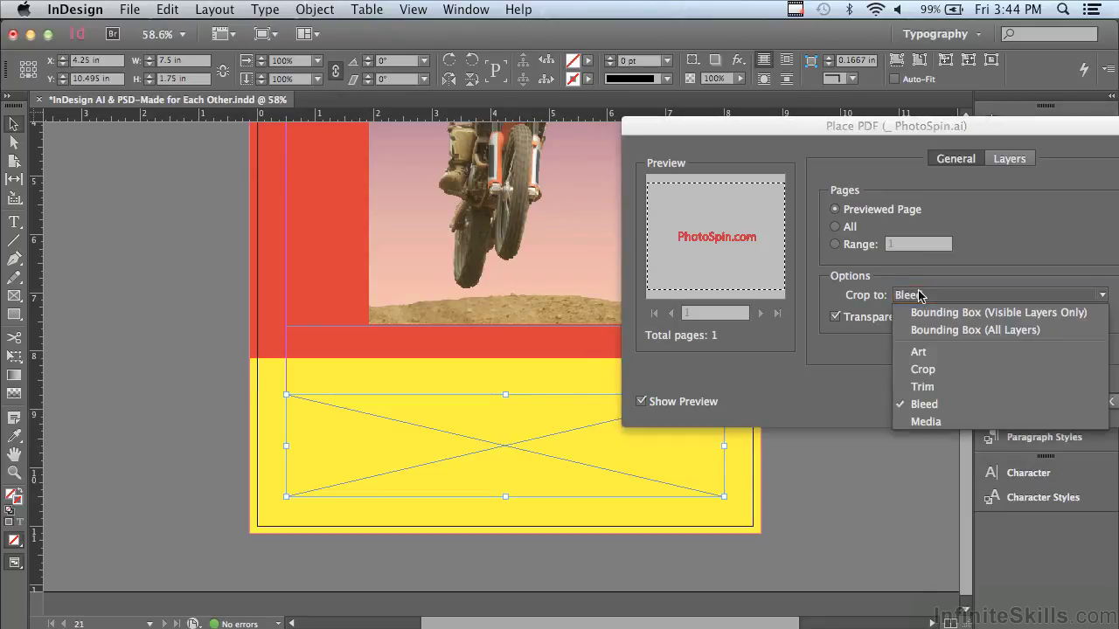
left_click(931, 421)
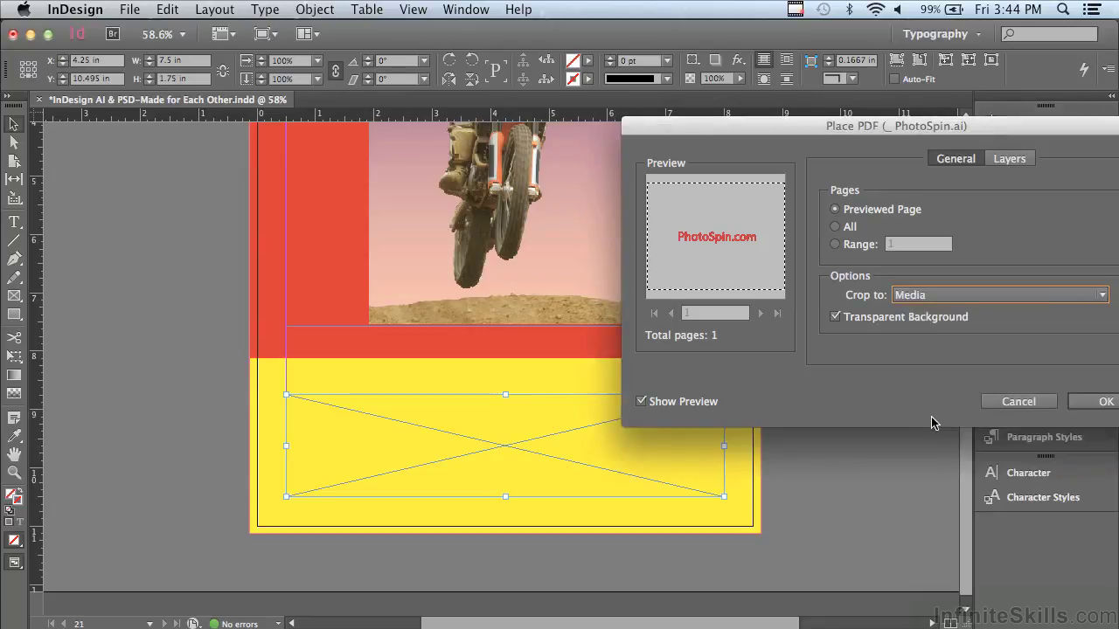
left_click(914, 299)
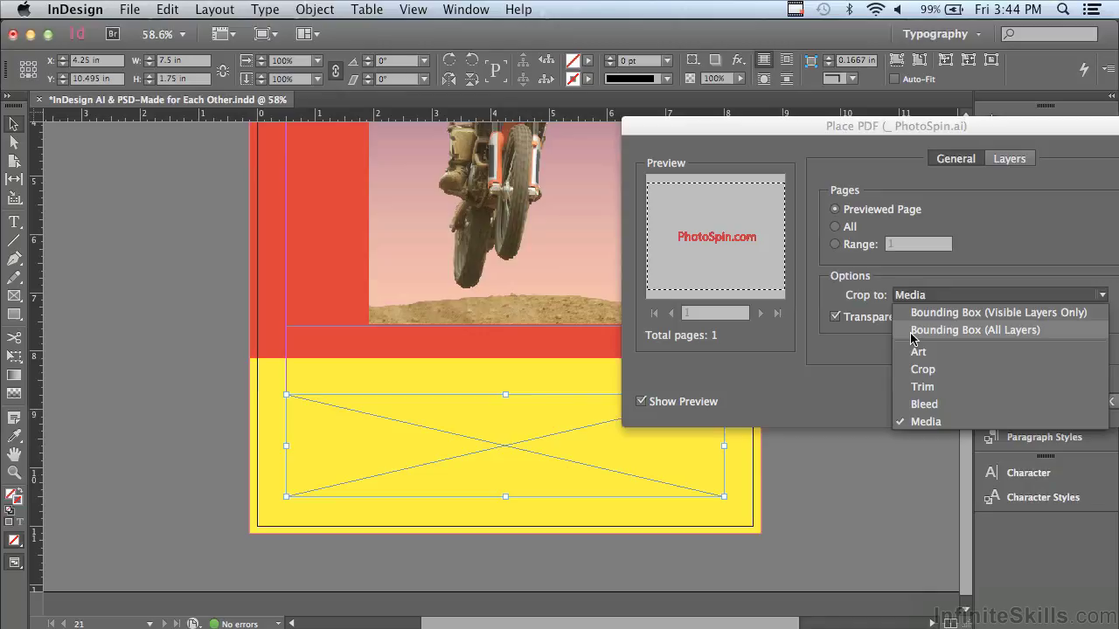
left_click(911, 331)
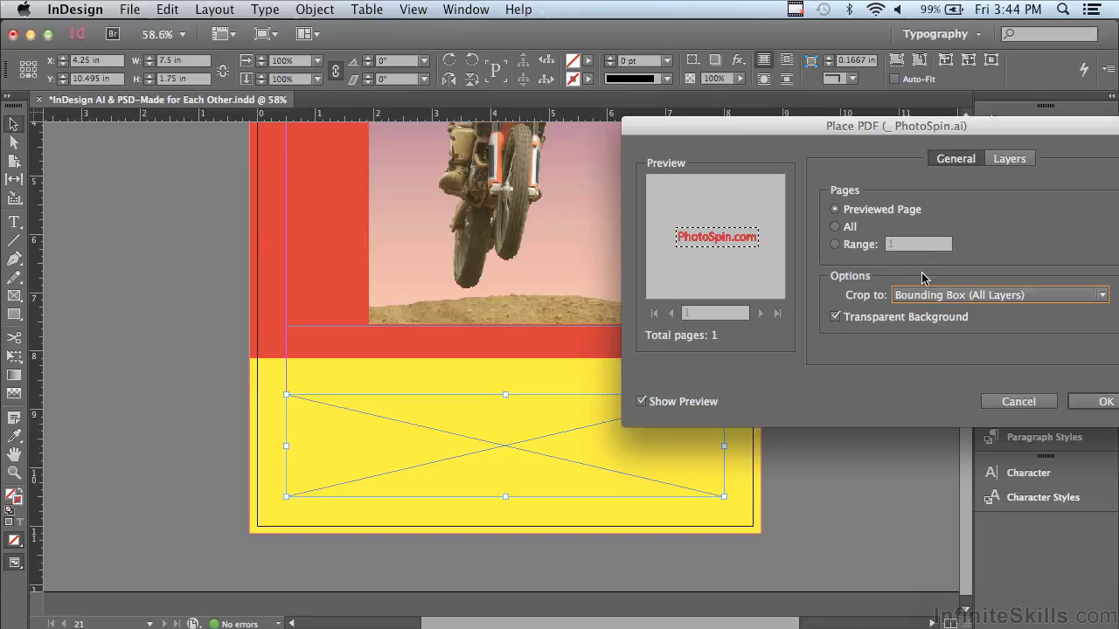
Show only the Logo Transparent layer of PhotoSpin.ai and place the logo.
left_click(1007, 159)
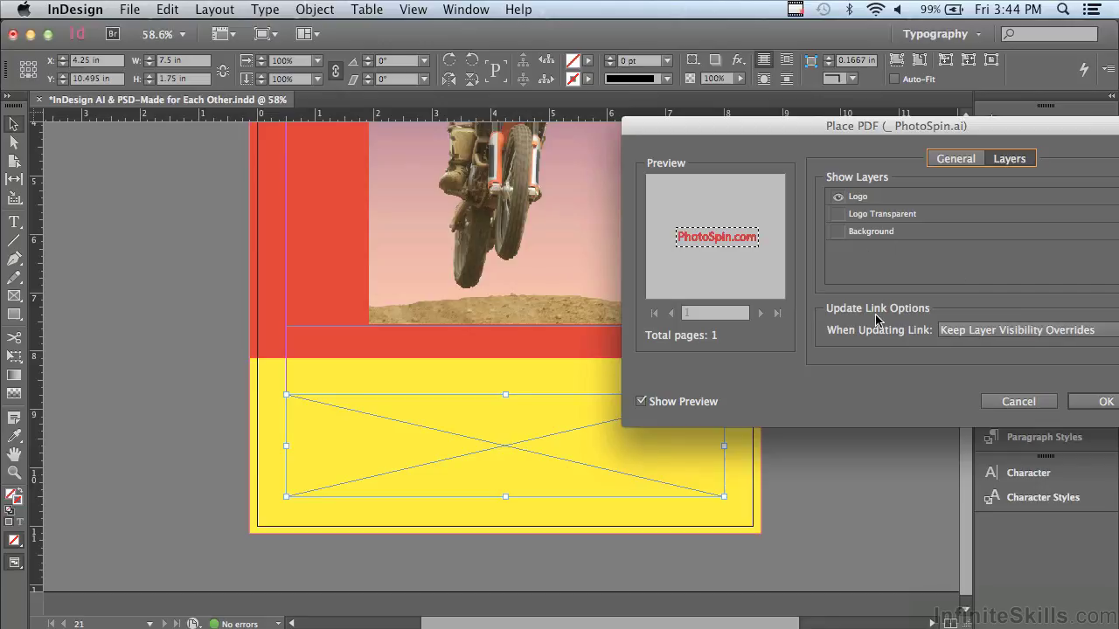
left_click(837, 235)
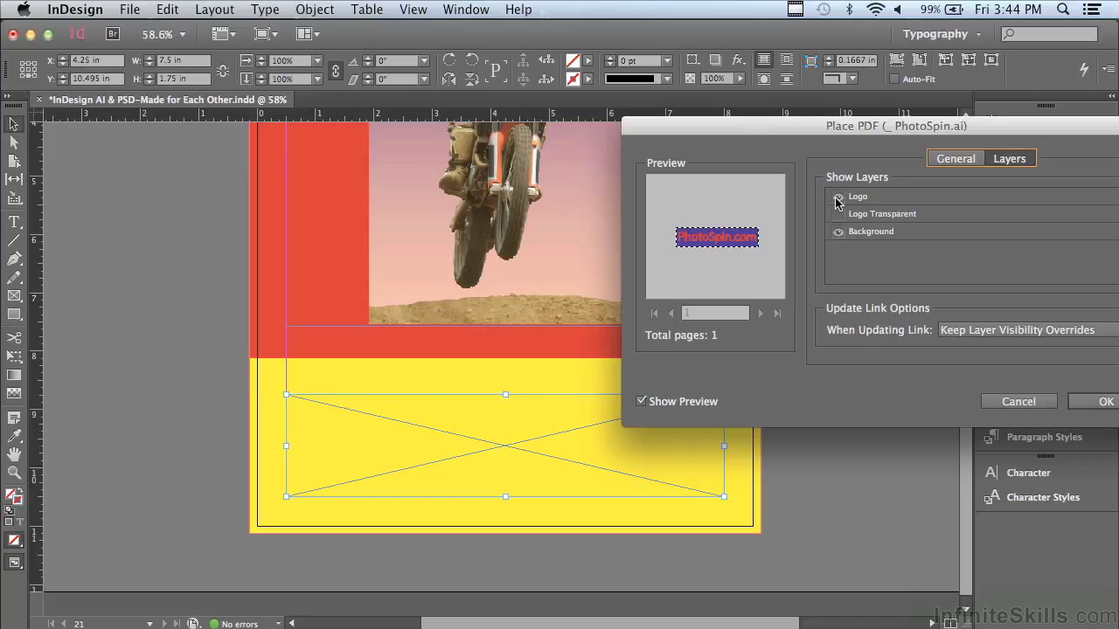
left_click(837, 196)
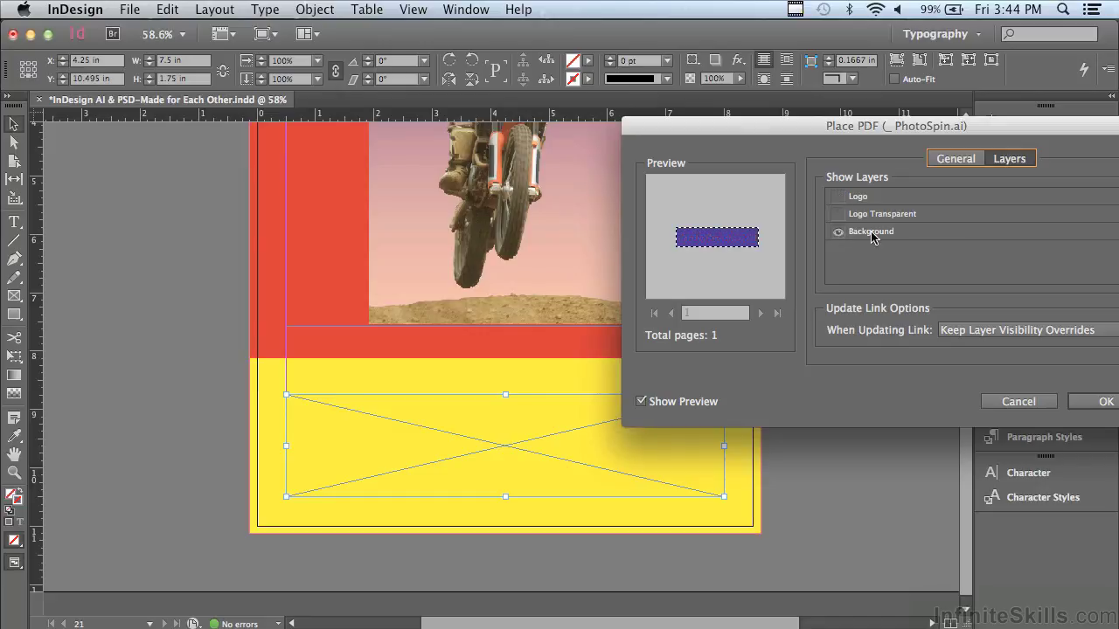
left_click(838, 215)
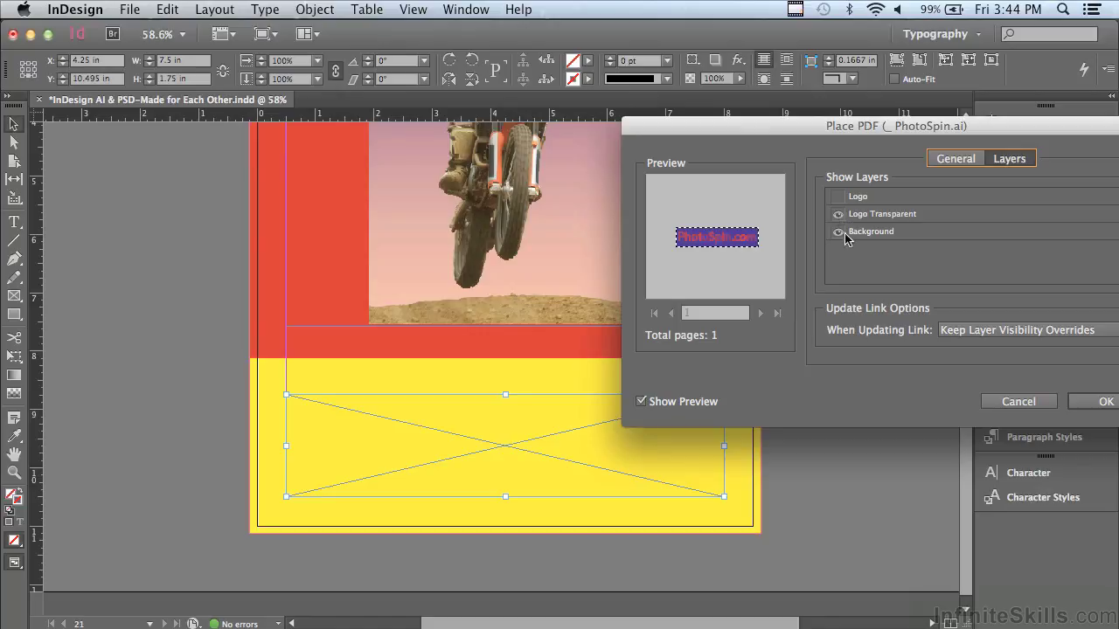
left_click(837, 232)
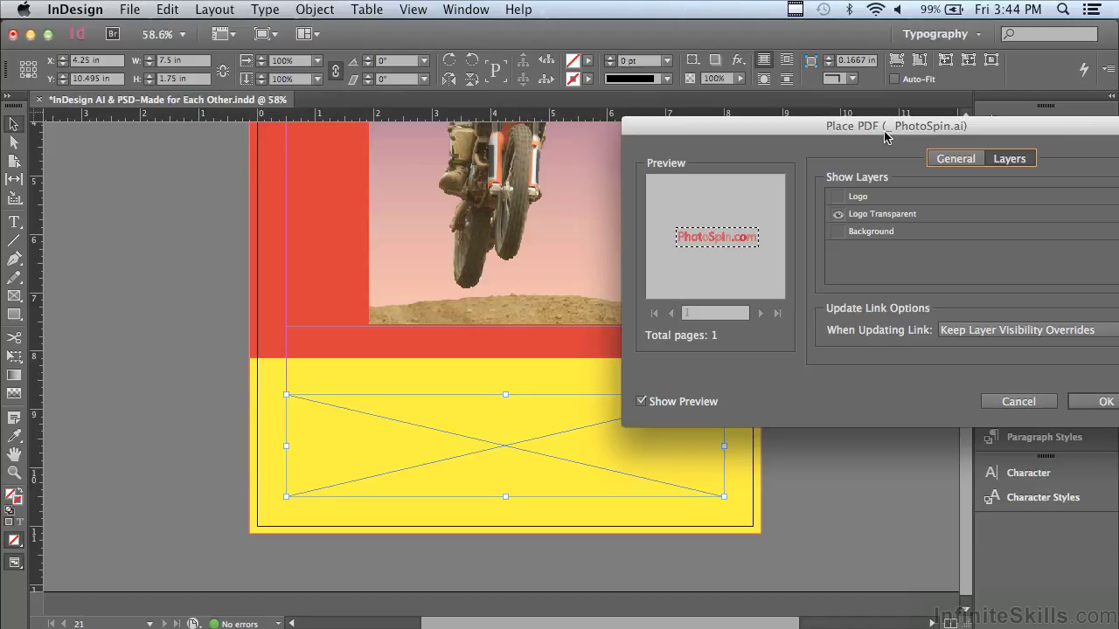
left_click_drag(884, 137, 847, 142)
left_click(1060, 409)
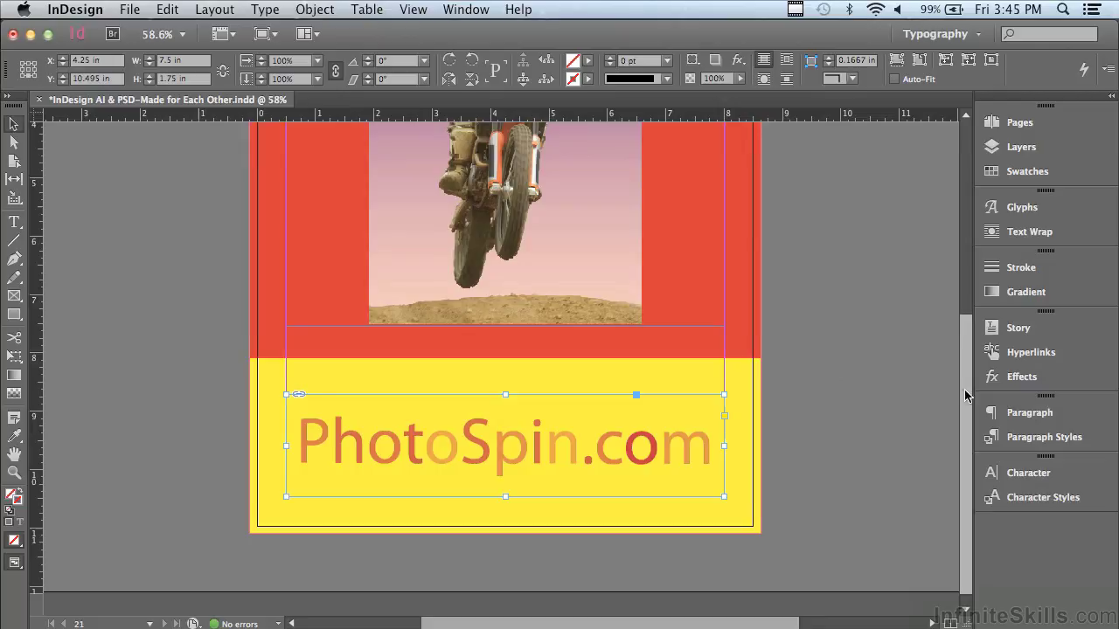
Scroll up to the poster's top and select the biker photo's frame.
left_click_drag(969, 392, 917, 273)
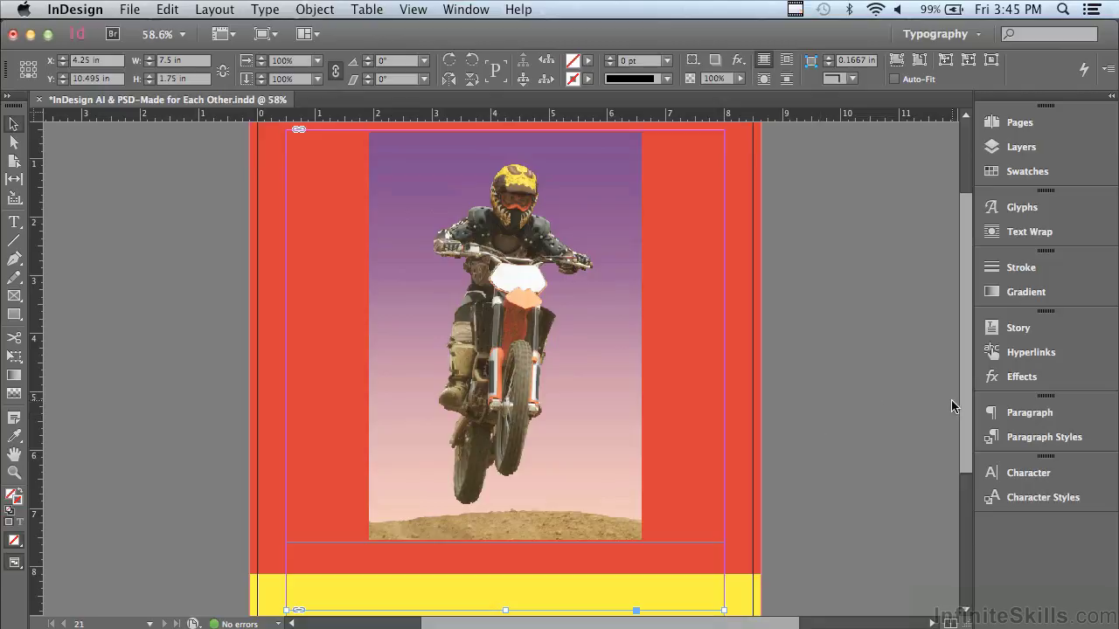
left_click(403, 313)
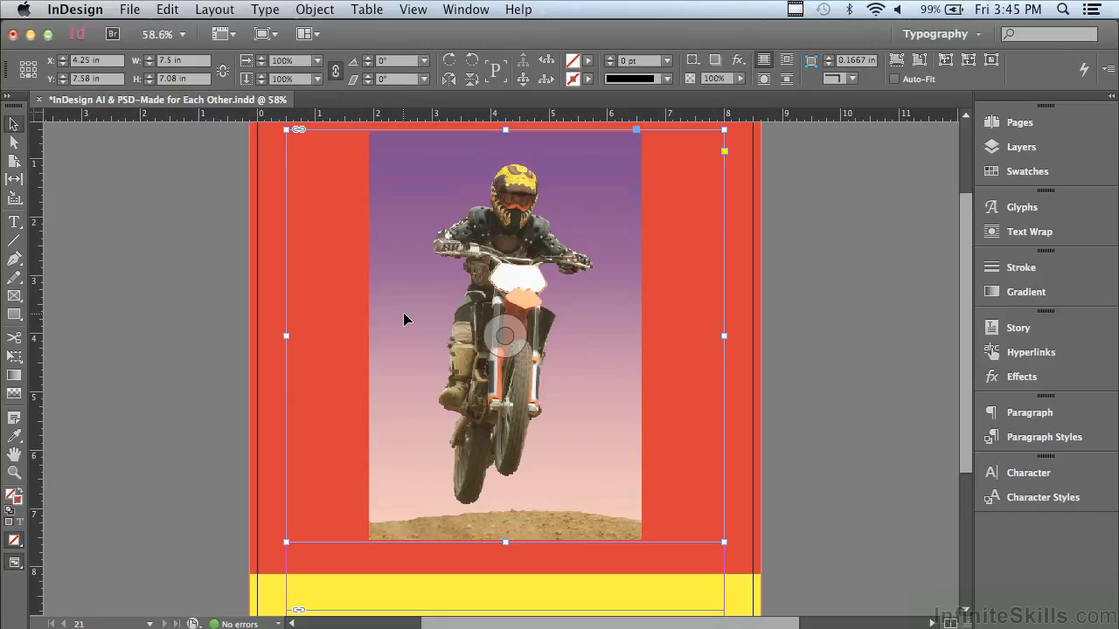
left_click(312, 11)
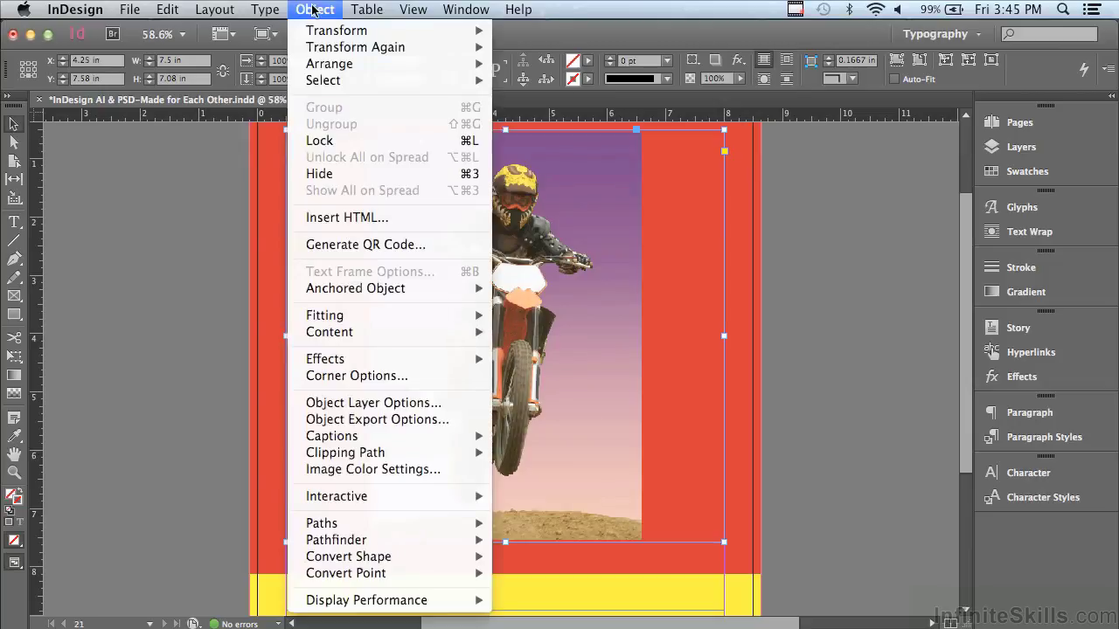
left_click(347, 403)
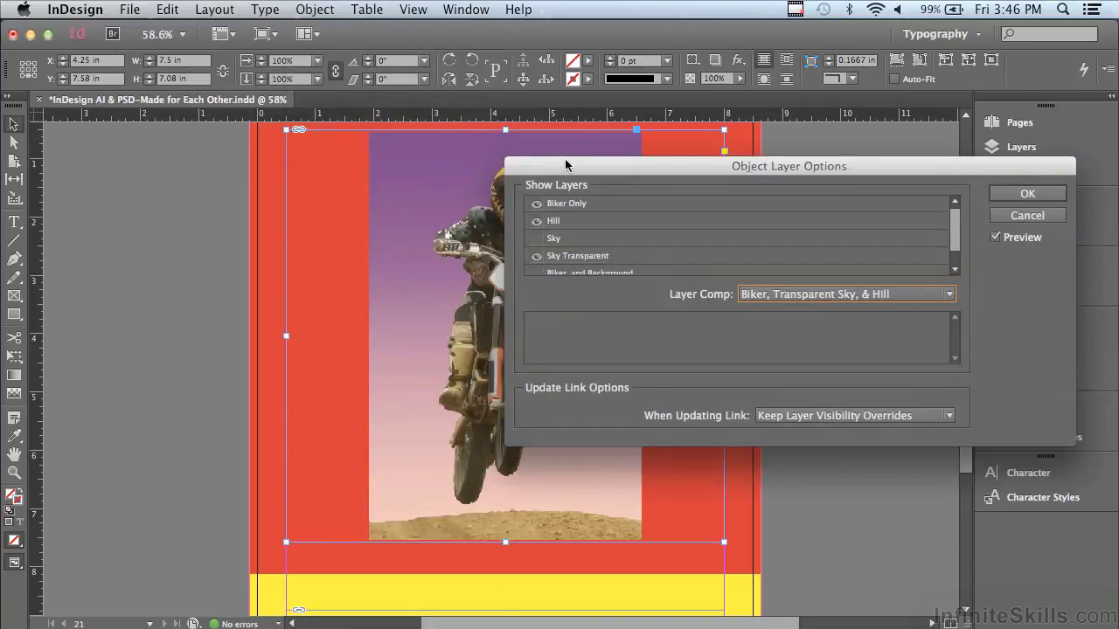
left_click_drag(565, 158, 731, 167)
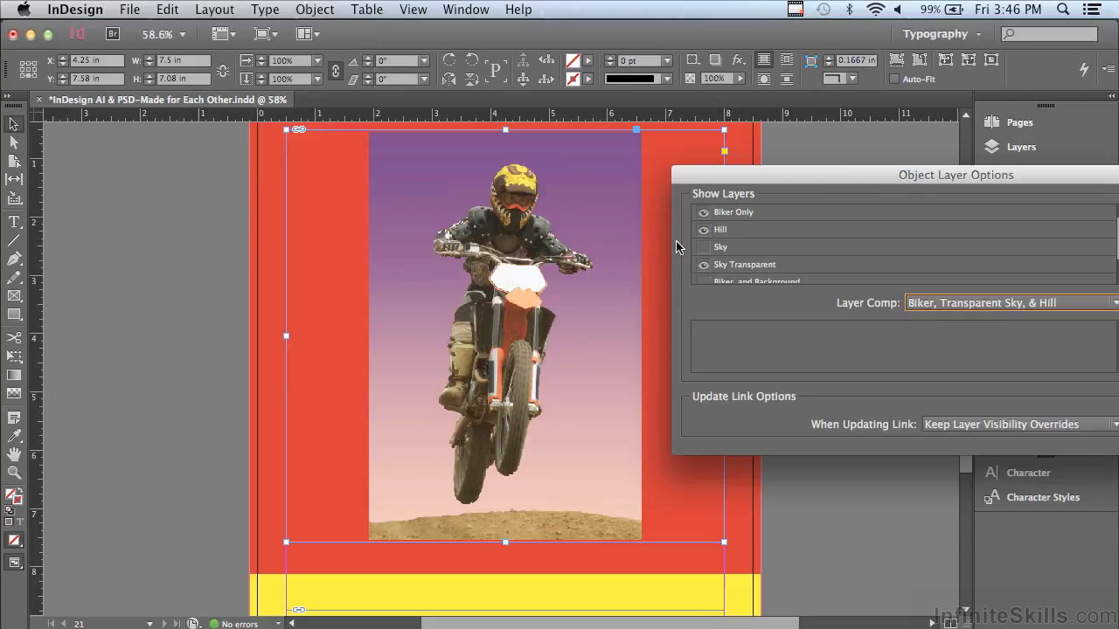
left_click(703, 229)
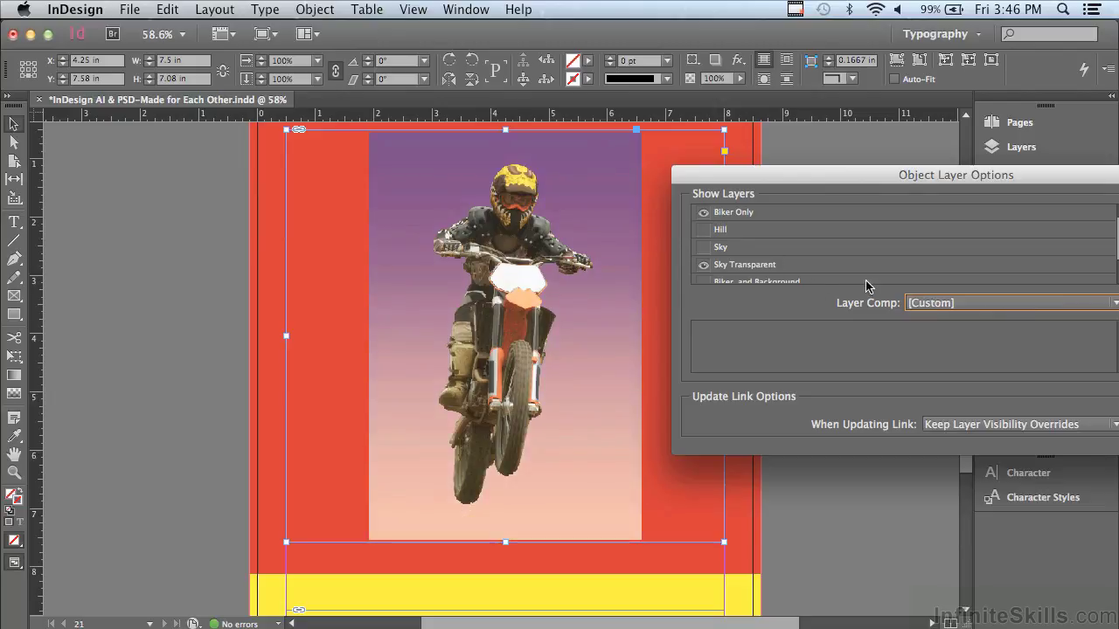
left_click(935, 303)
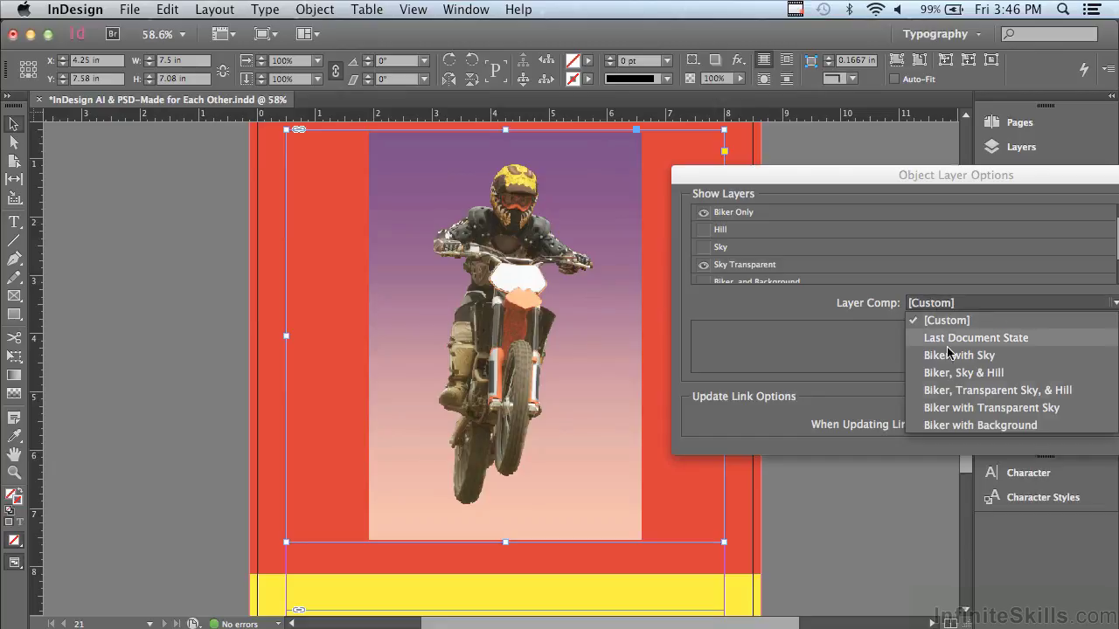
left_click(945, 393)
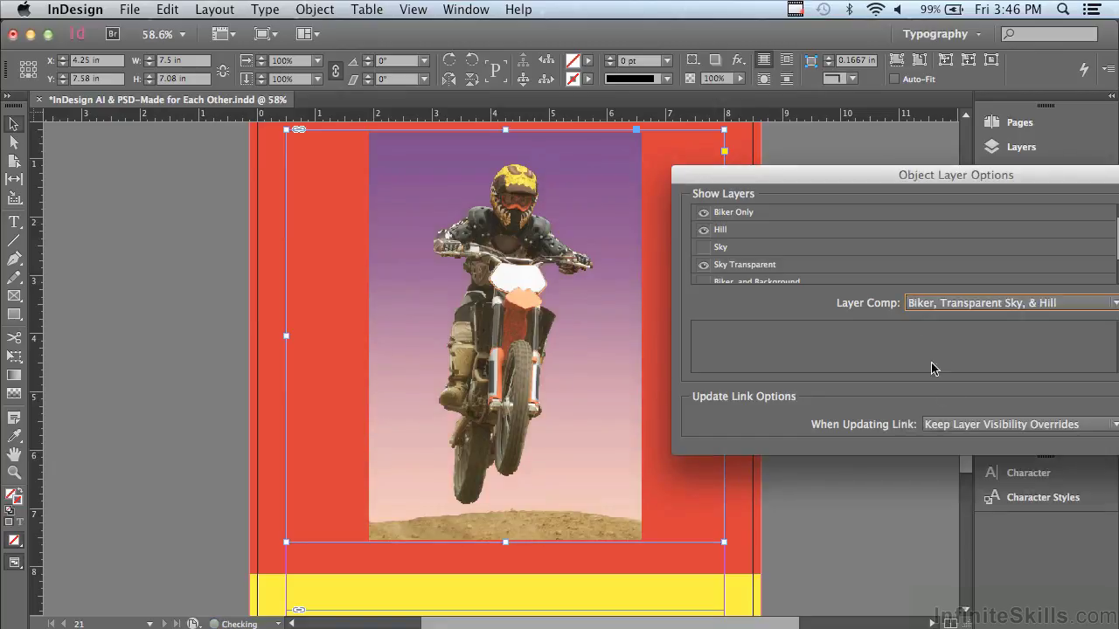
left_click_drag(779, 180, 708, 191)
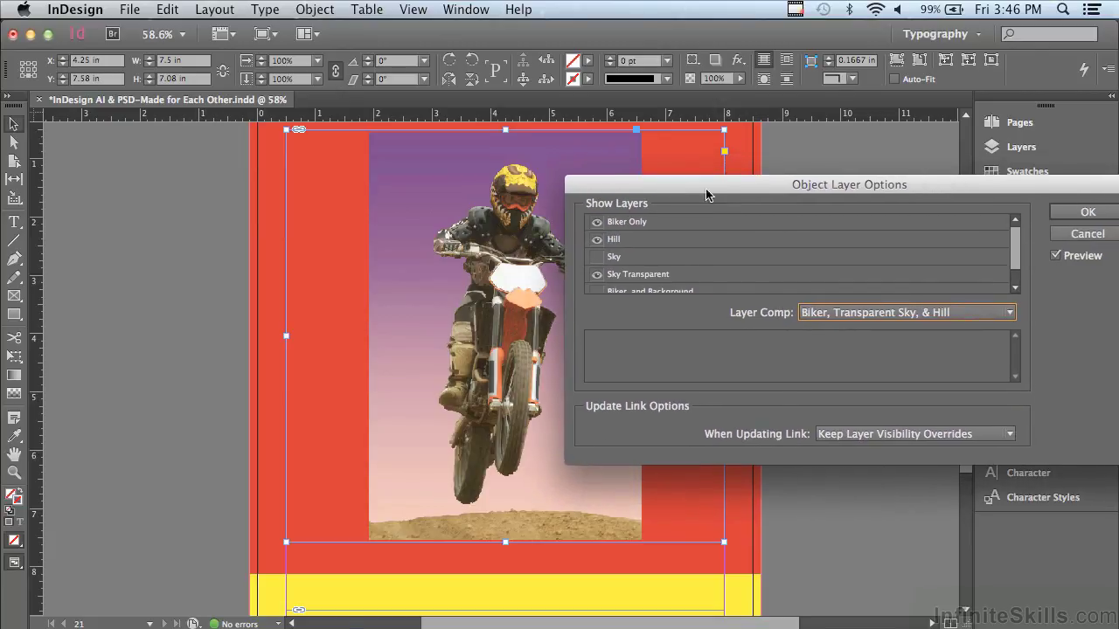
left_click(1057, 257)
left_click(1057, 214)
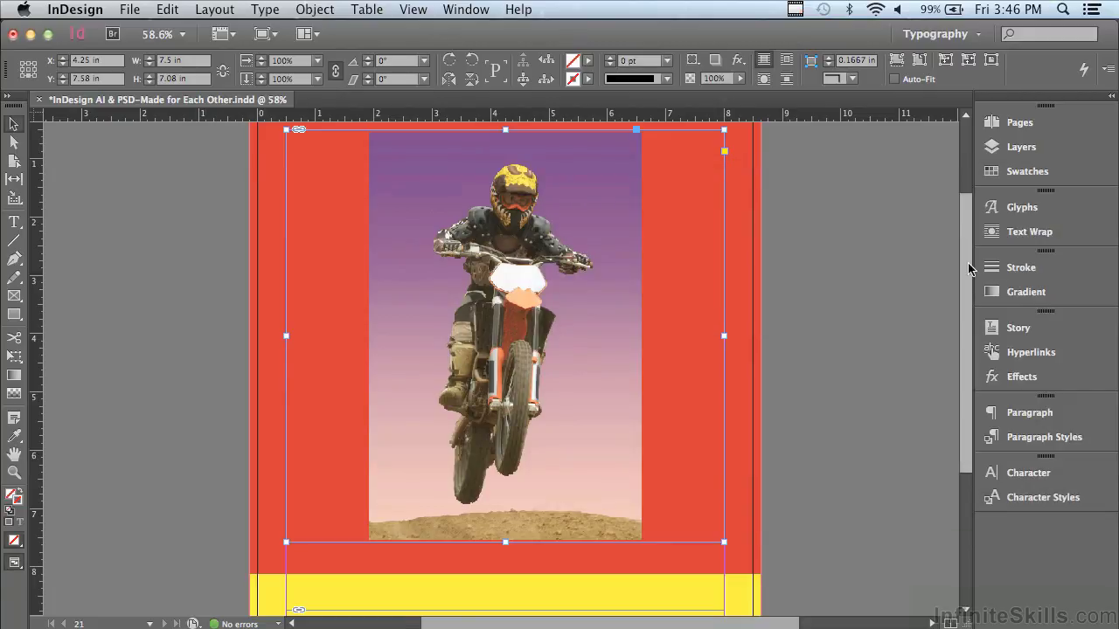
scroll(699, 378, "down", 5)
In the PhotoSpin.com logo's Object Layer Options, show Logo Transparent and Background, and hide Logo.
left_click(458, 437)
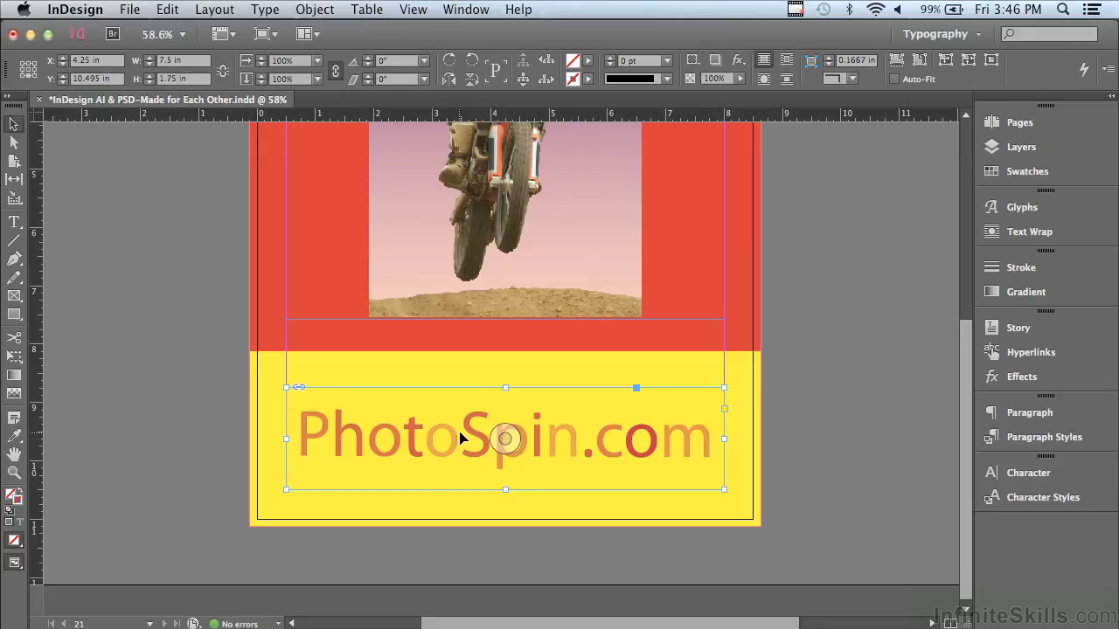
left_click(310, 9)
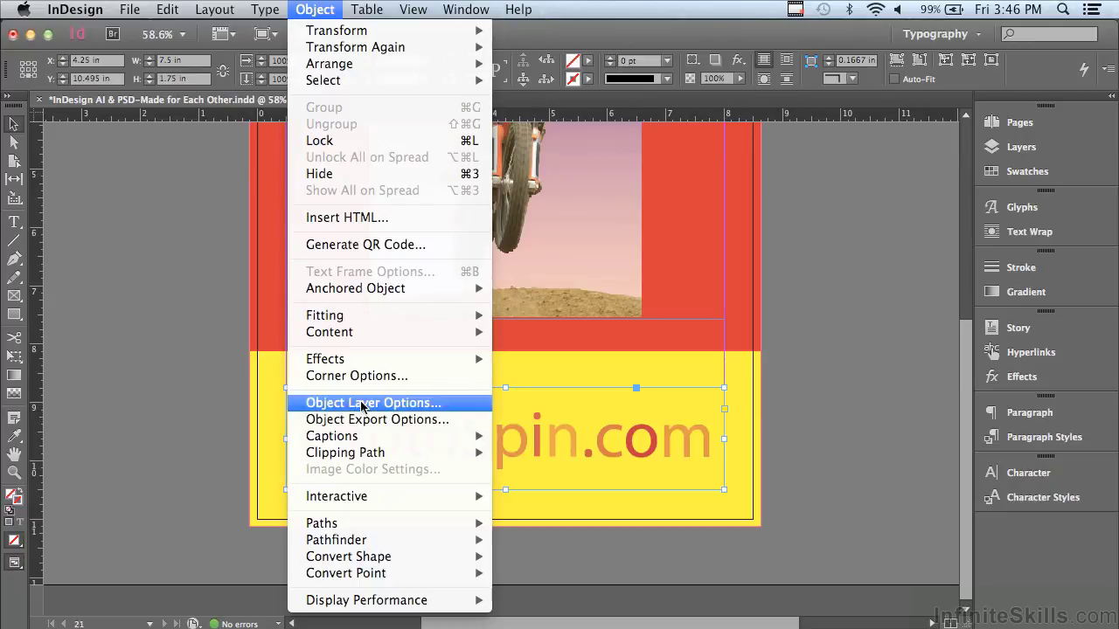
left_click(134, 356)
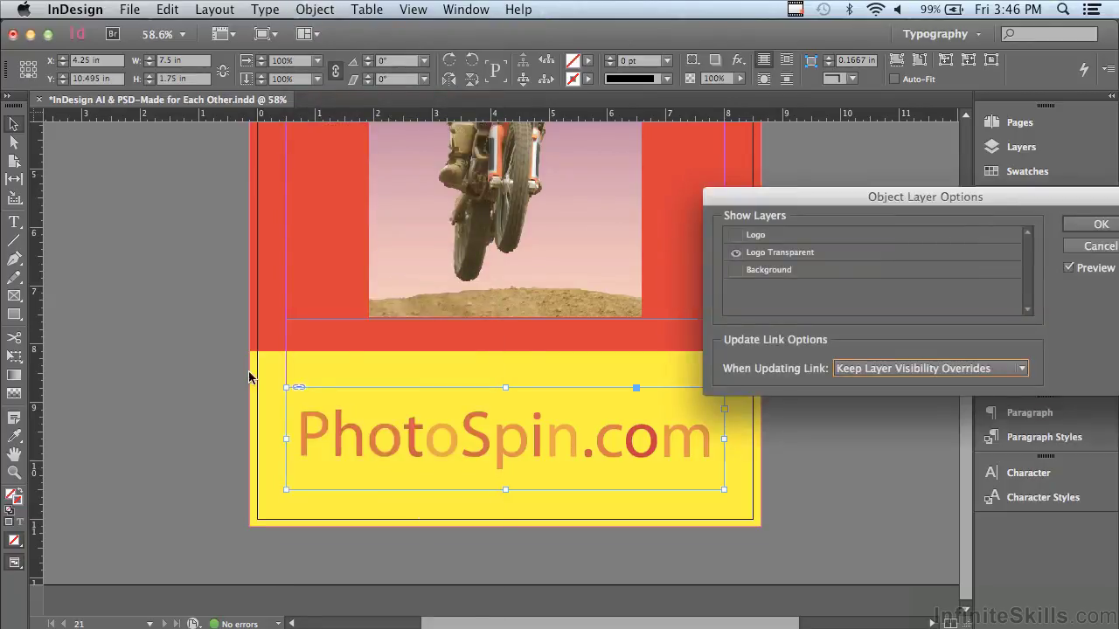
left_click_drag(822, 197, 680, 97)
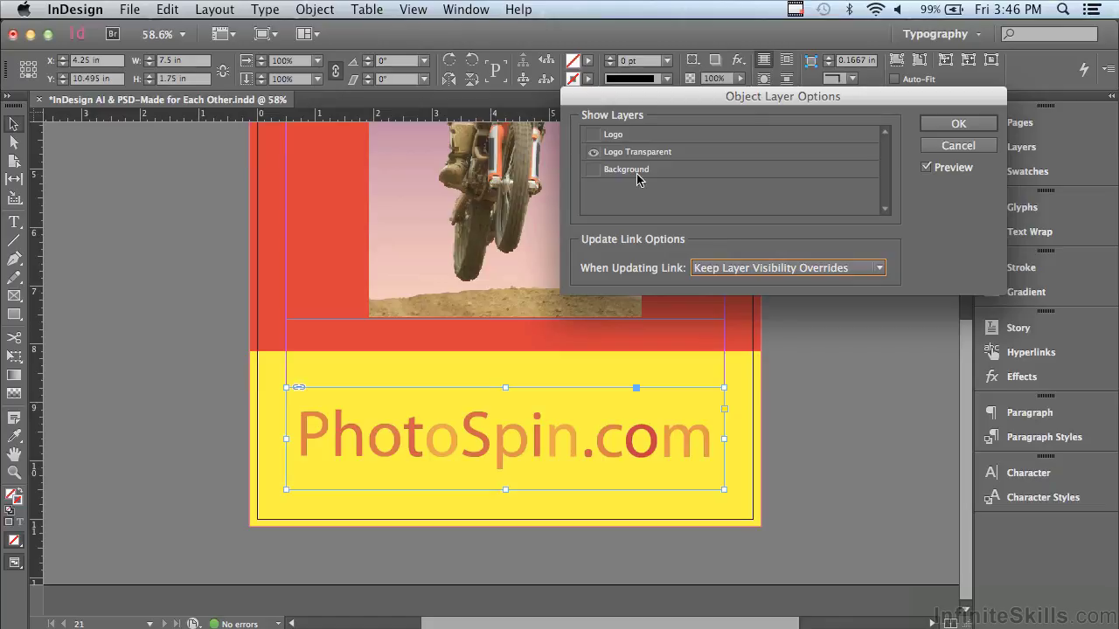
left_click(592, 152)
left_click(592, 136)
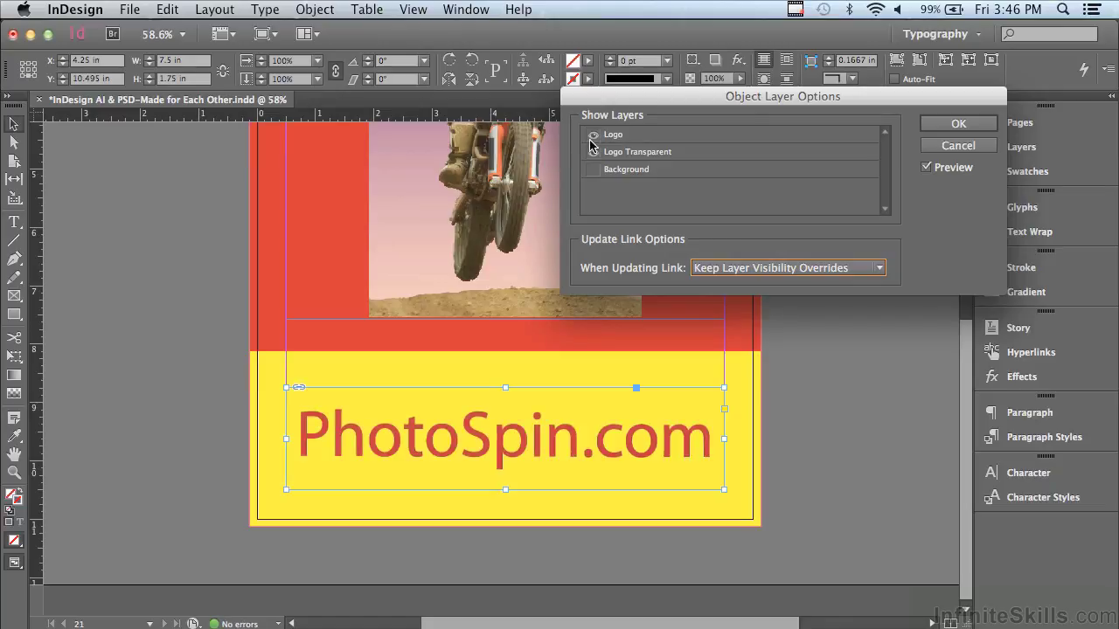
left_click(592, 152)
left_click(592, 171)
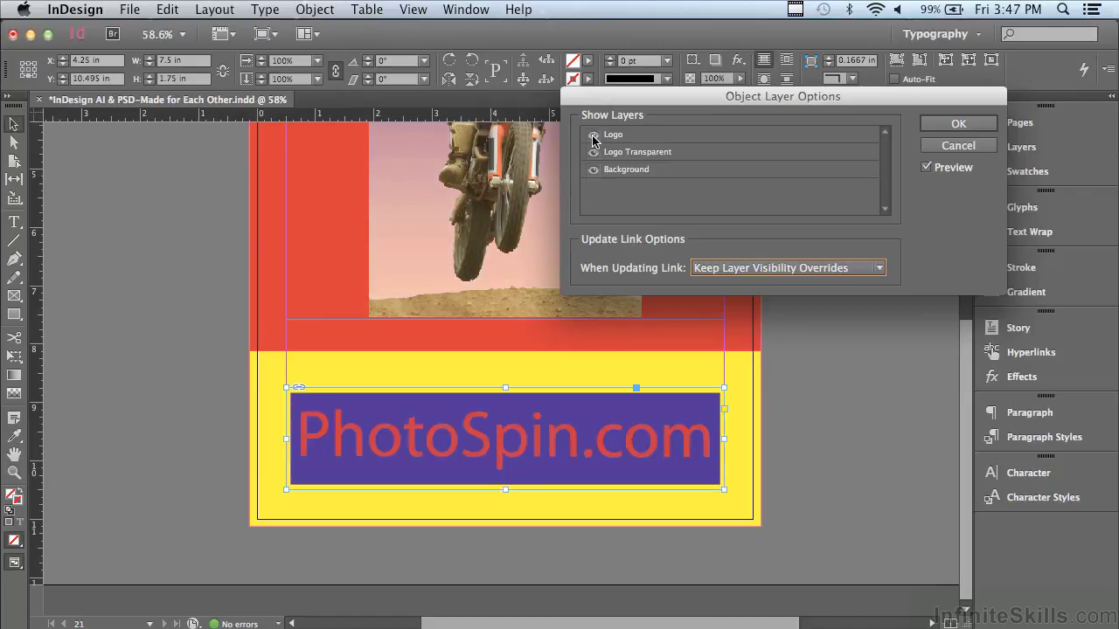
left_click(593, 136)
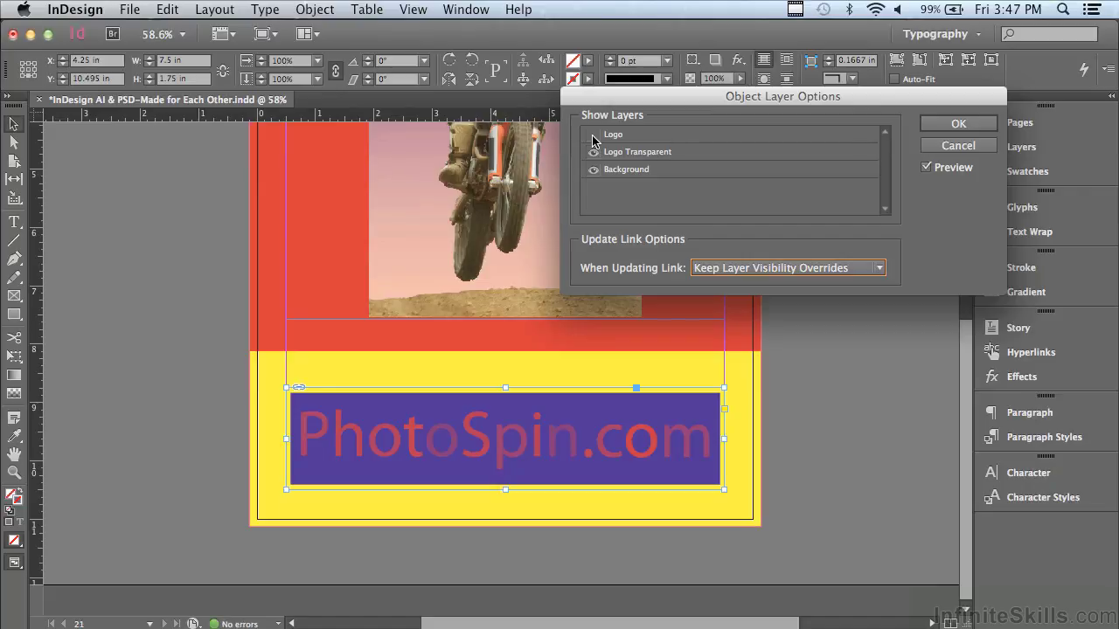